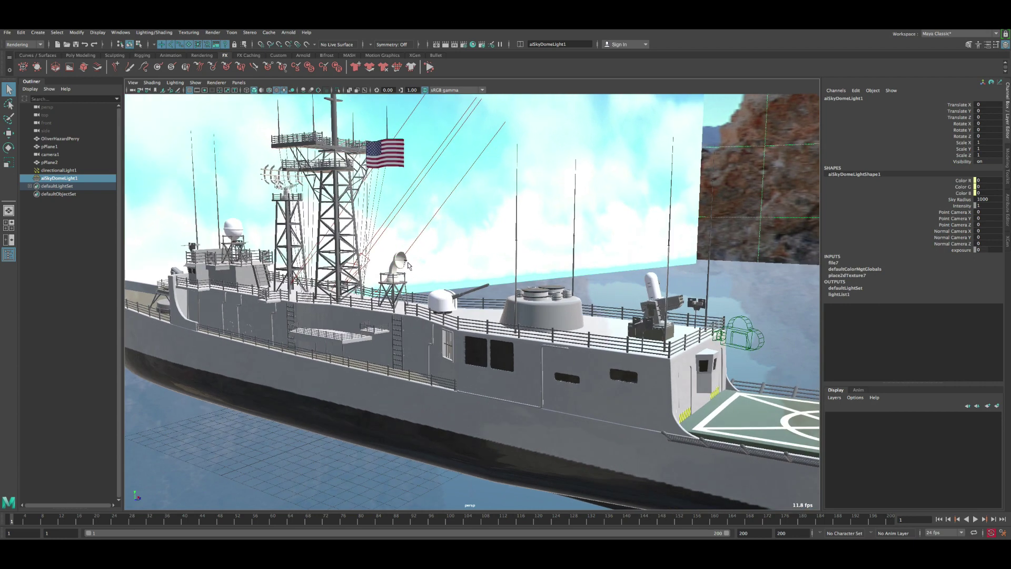
Step: Inspect the ship scene from several angles, including pPlane2, the sky dome light and the directional light
{"action": "left_click_drag", "start_coordinate": [408, 265], "coordinate": [337, 231], "text": "alt"}
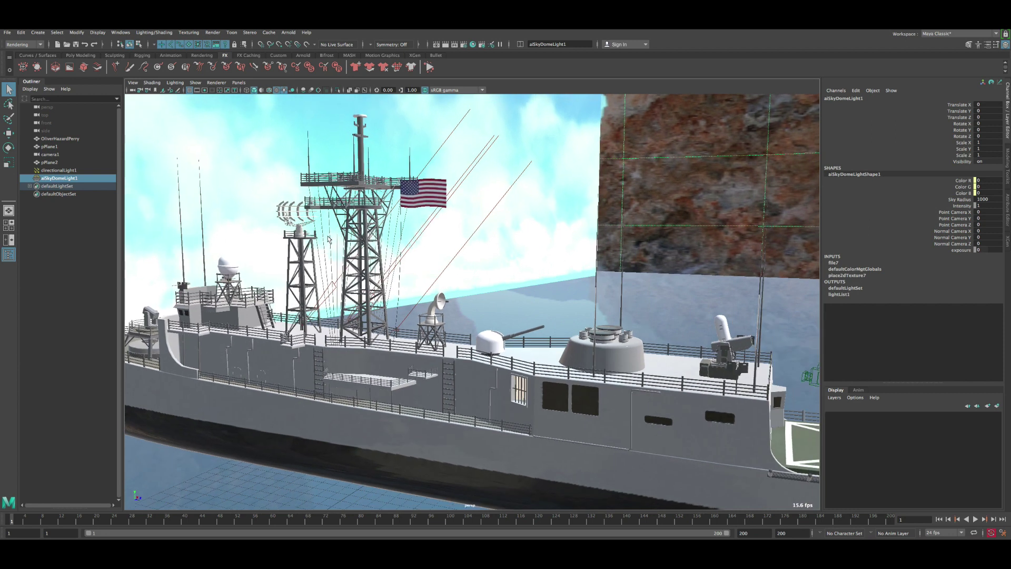
{"action": "left_click", "coordinate": [49, 162]}
{"action": "scroll", "coordinate": [517, 289], "scroll_direction": "down", "scroll_amount": 5}
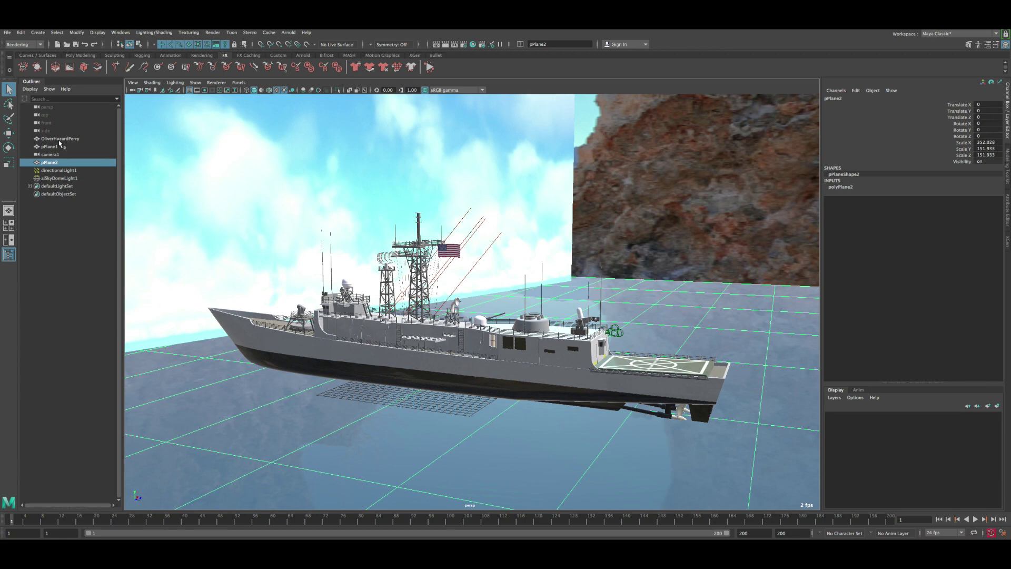
{"action": "left_click", "coordinate": [59, 178]}
{"action": "left_click_drag", "start_coordinate": [685, 227], "coordinate": [521, 185], "text": "alt"}
{"action": "left_click", "coordinate": [87, 170]}
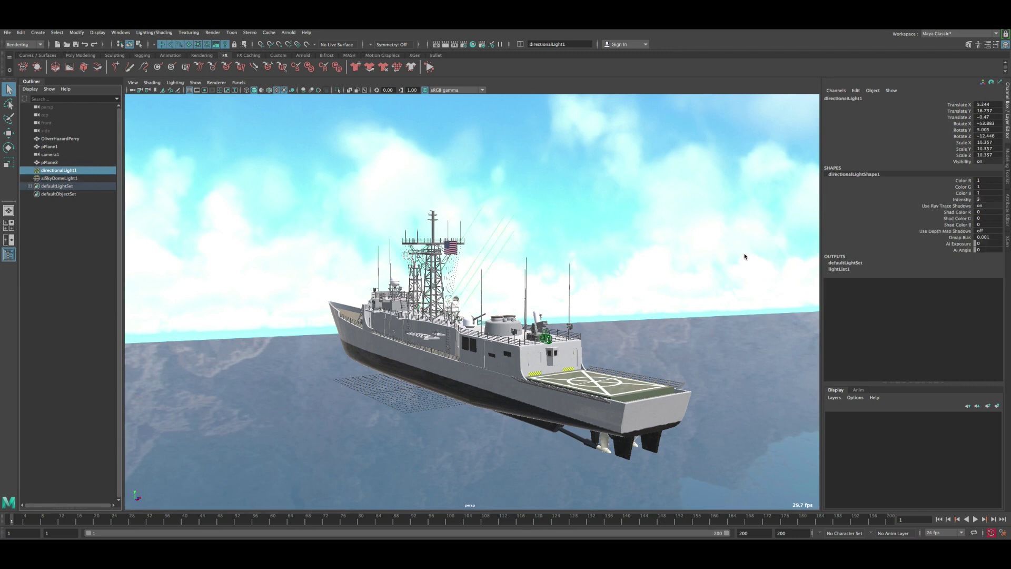
{"action": "left_click_drag", "start_coordinate": [745, 256], "coordinate": [589, 265], "text": "alt"}
{"action": "right_click_drag", "start_coordinate": [588, 266], "coordinate": [442, 225], "text": "alt"}
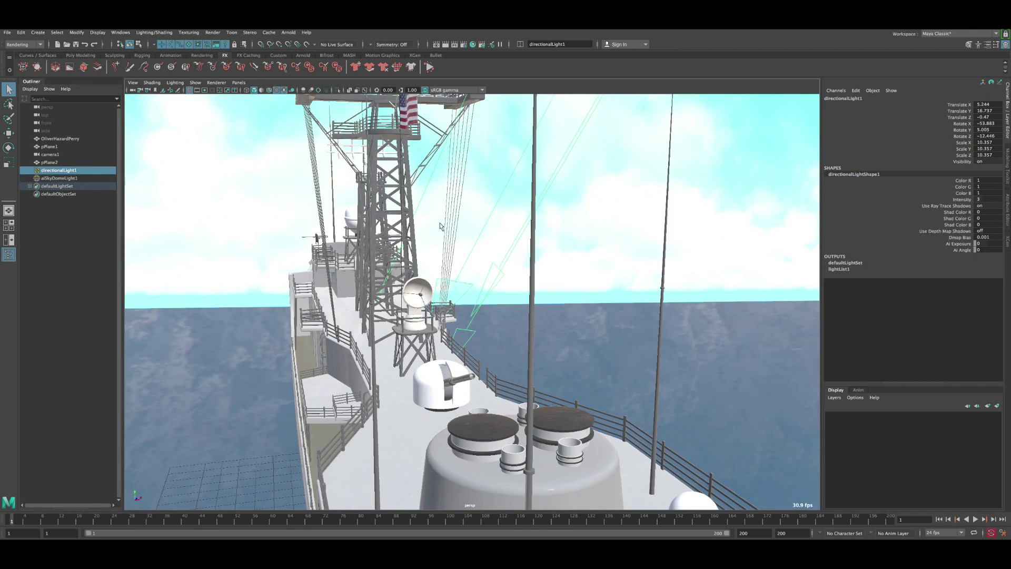
Step: Look through camera1 and render its view of the ship's deck in the Arnold RenderView
{"action": "key", "text": "space"}
{"action": "key", "text": "space"}
{"action": "key", "text": "space"}
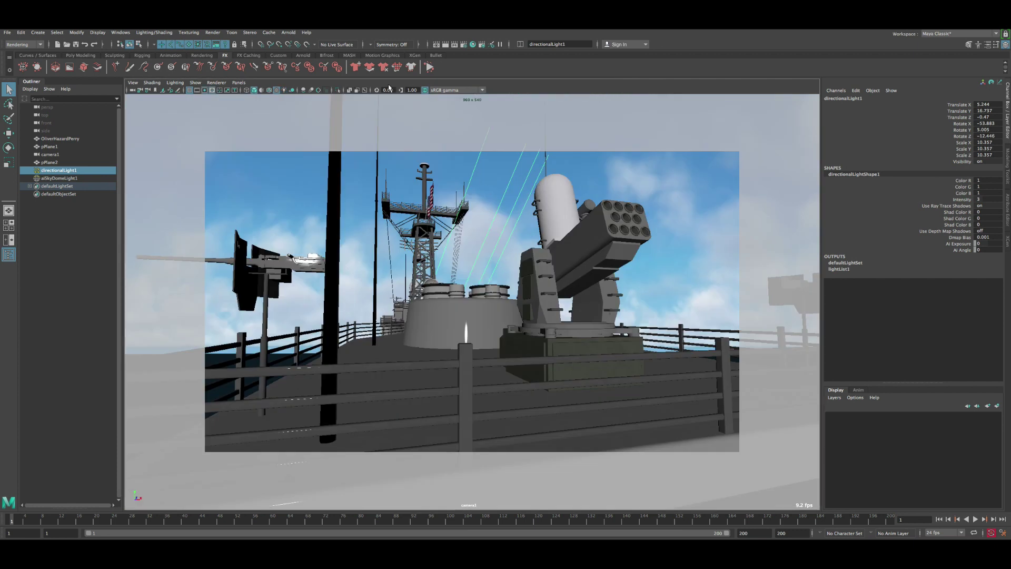
{"action": "left_click", "coordinate": [288, 32]}
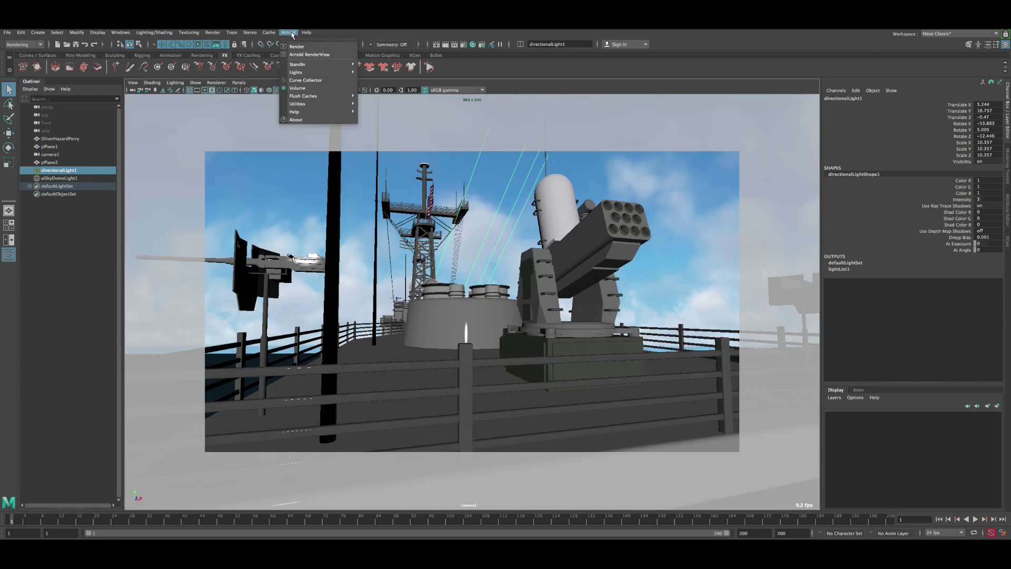
{"action": "left_click", "coordinate": [309, 54]}
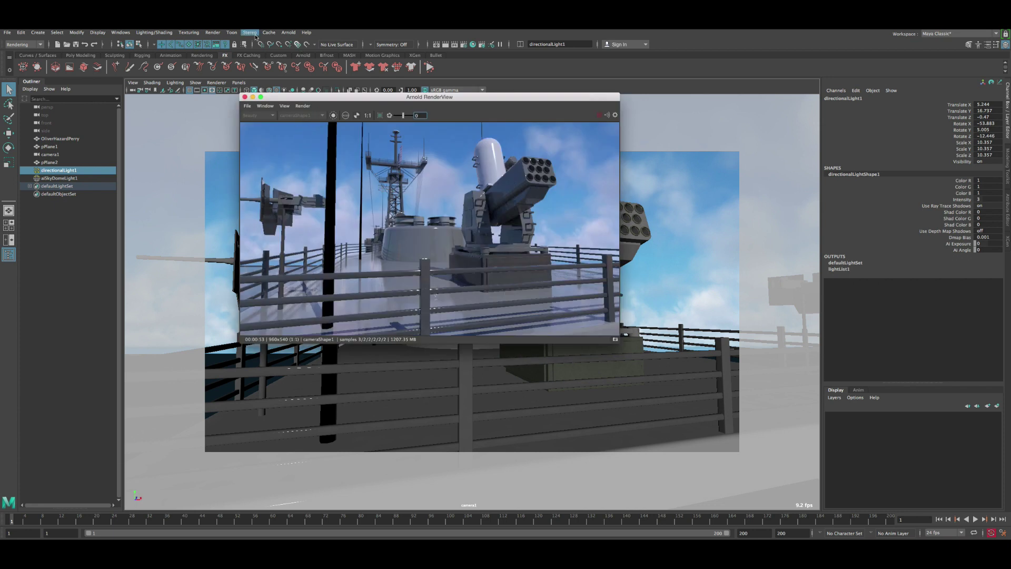
{"action": "left_click", "coordinate": [289, 33]}
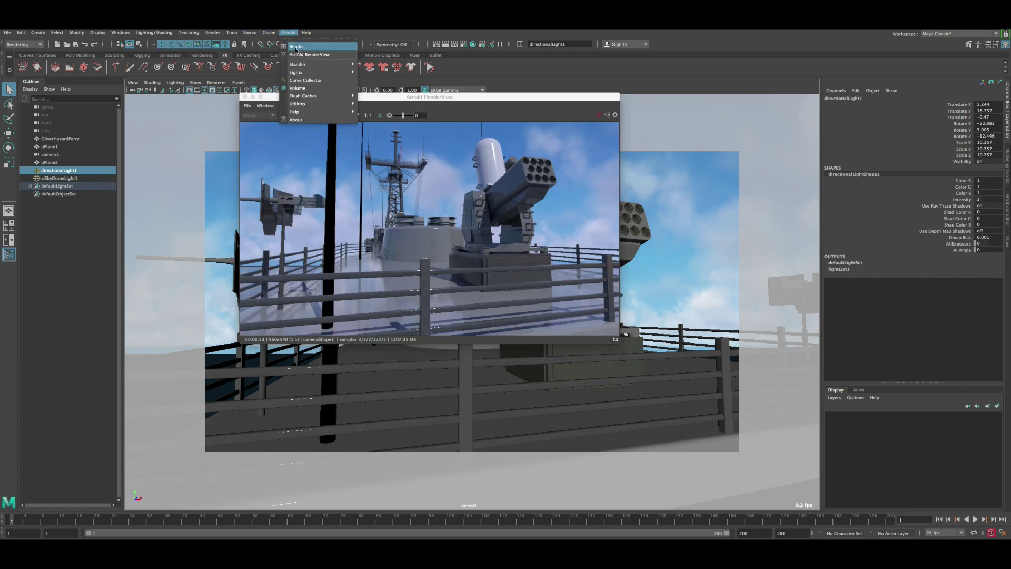
{"action": "left_click", "coordinate": [296, 47]}
{"action": "left_click", "coordinate": [293, 99]}
{"action": "left_click_drag", "start_coordinate": [293, 98], "coordinate": [299, 100]}
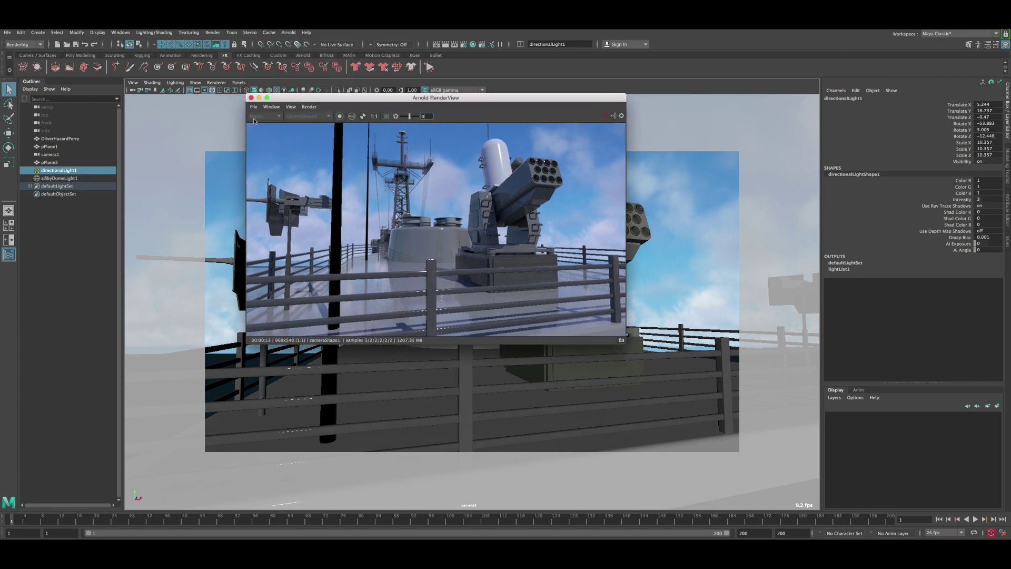
{"action": "left_click", "coordinate": [315, 109]}
{"action": "left_click", "coordinate": [315, 109]}
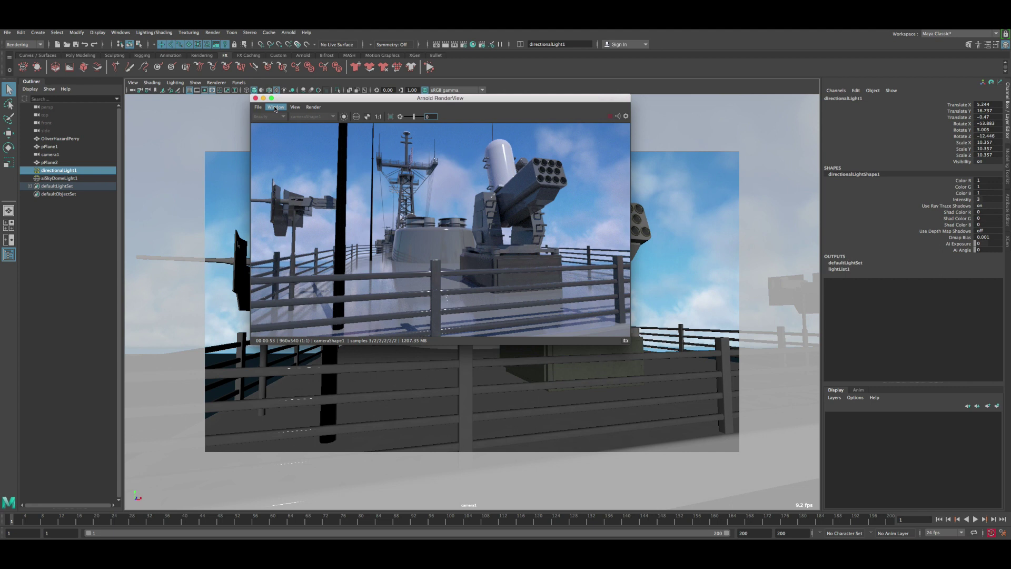
Step: Add the built-in Z AOV to the active AOVs in the Render Settings
{"action": "left_click", "coordinate": [464, 45]}
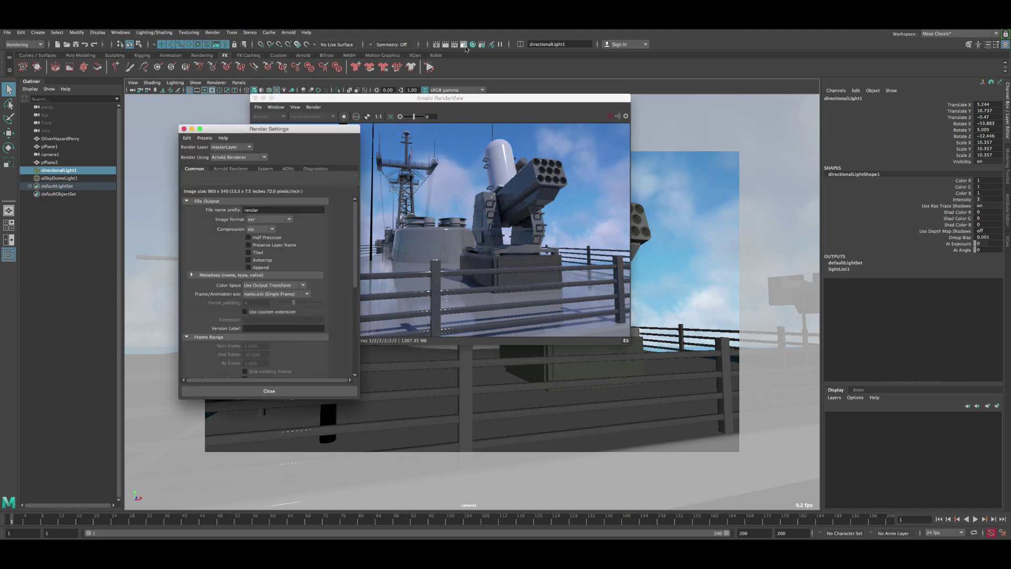
{"action": "left_click", "coordinate": [246, 169]}
{"action": "left_click", "coordinate": [287, 169]}
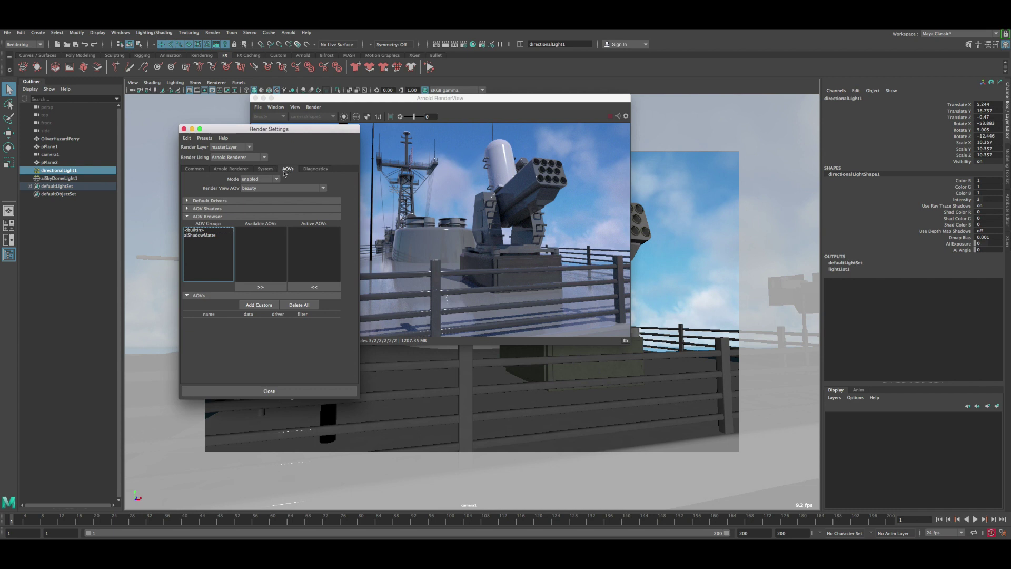
{"action": "left_click", "coordinate": [200, 229]}
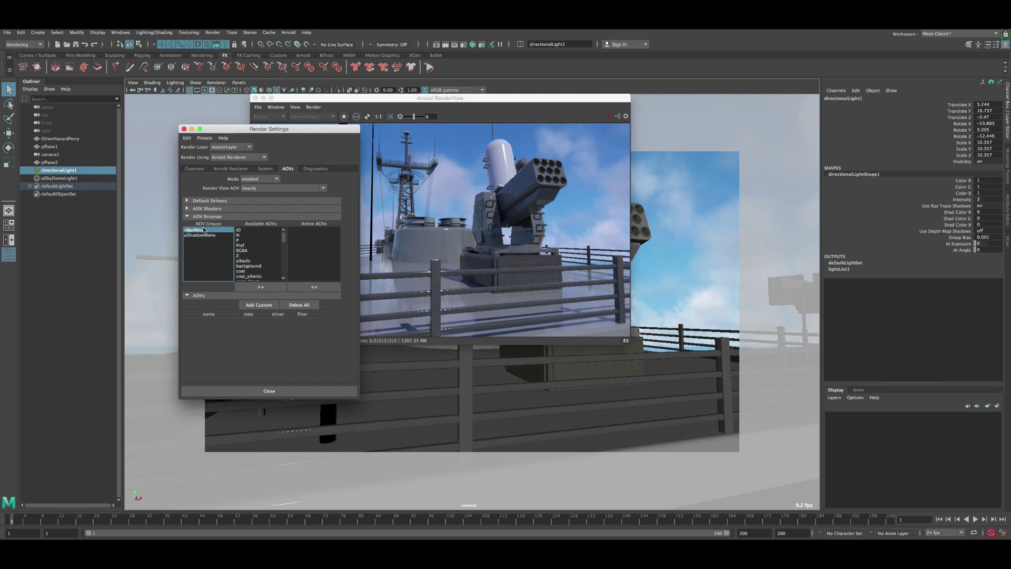
{"action": "left_click", "coordinate": [250, 256]}
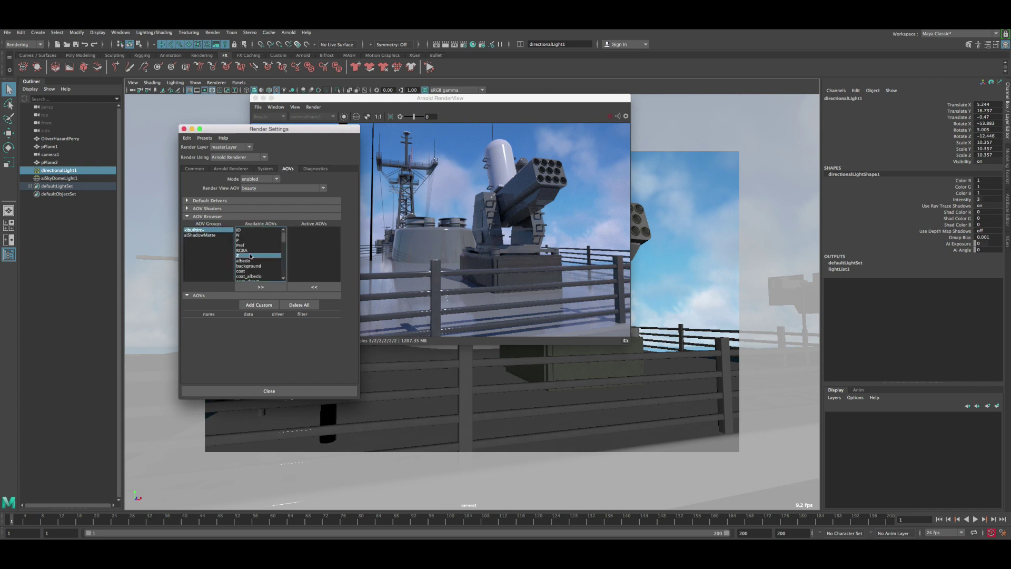
{"action": "left_click", "coordinate": [260, 287]}
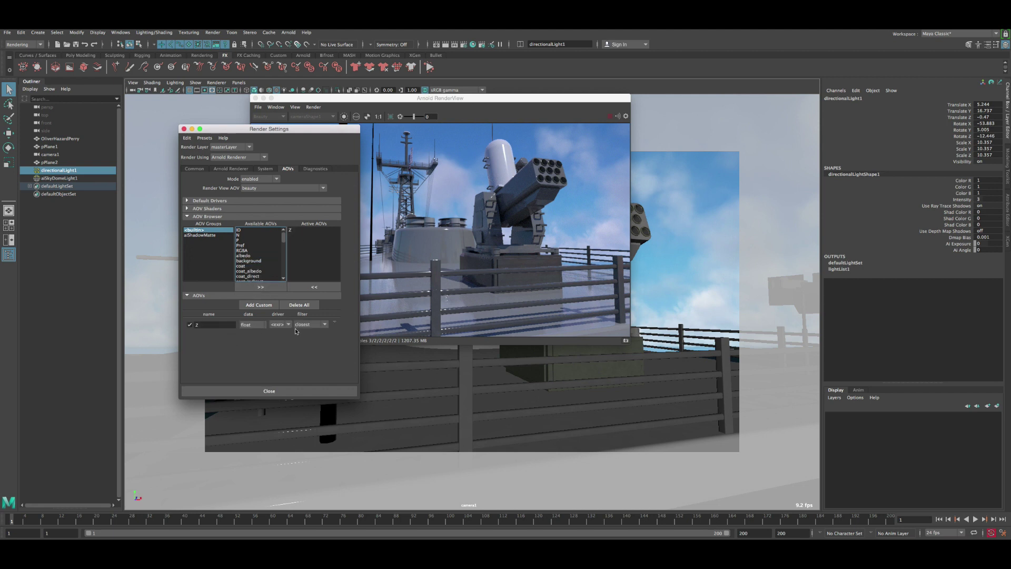
{"action": "left_click", "coordinate": [302, 234]}
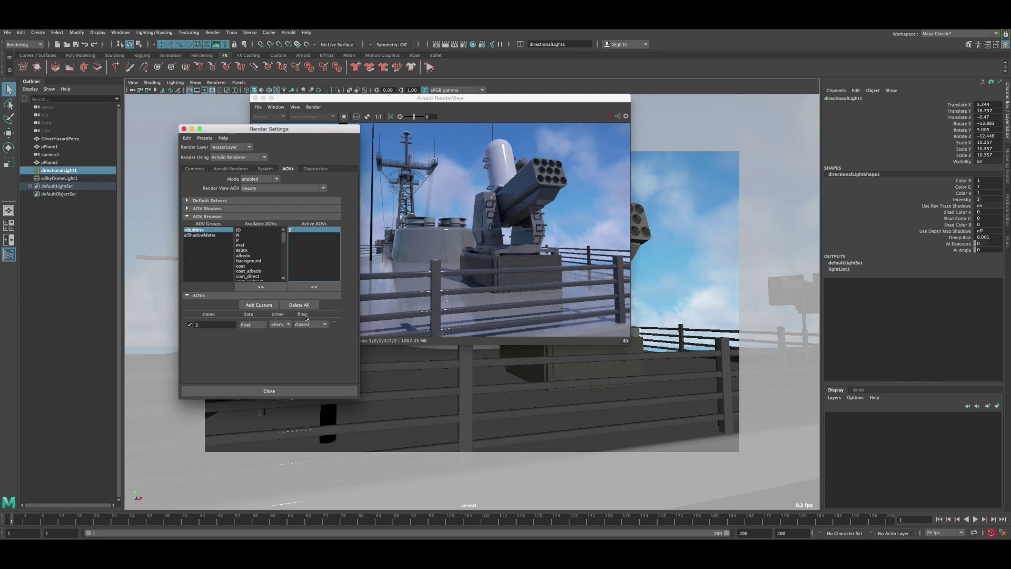
Step: Select the Z AOV's driver, make sure Merge AOVs is enabled in its attributes, and close the Render Settings
{"action": "left_click", "coordinate": [335, 324]}
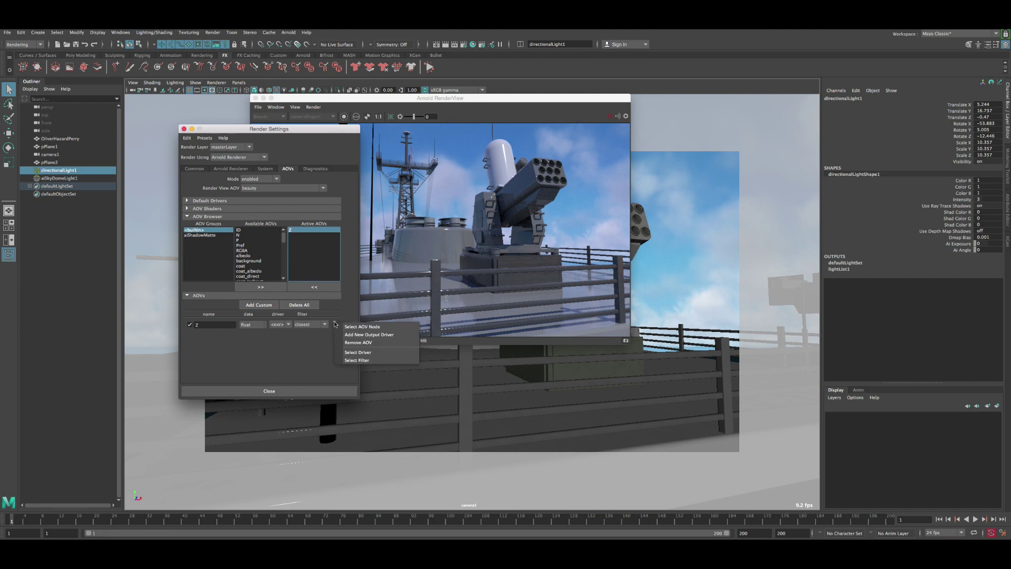
{"action": "left_click", "coordinate": [360, 353]}
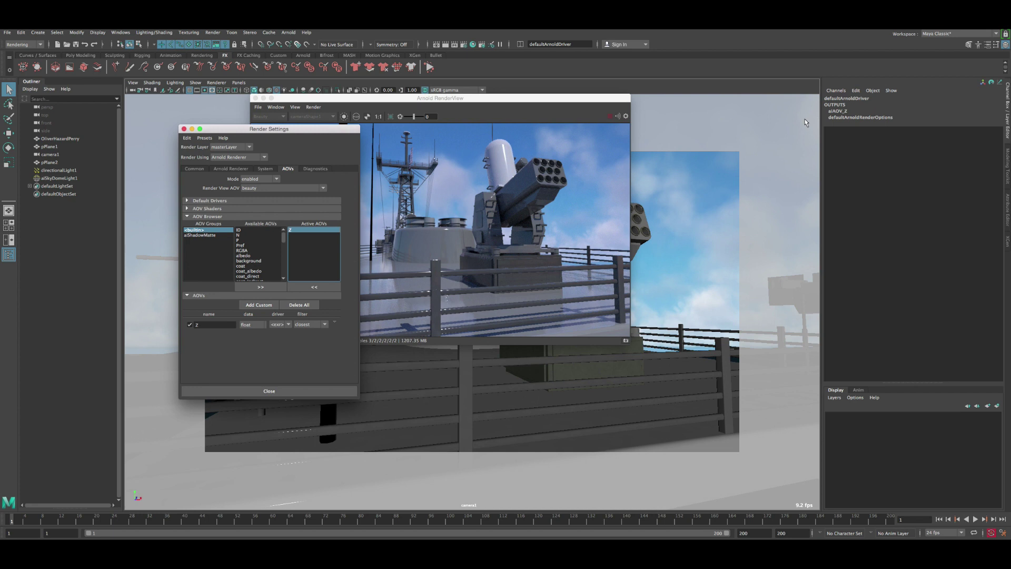
{"action": "left_click", "coordinate": [794, 90]}
{"action": "key", "text": "ctrl+a"}
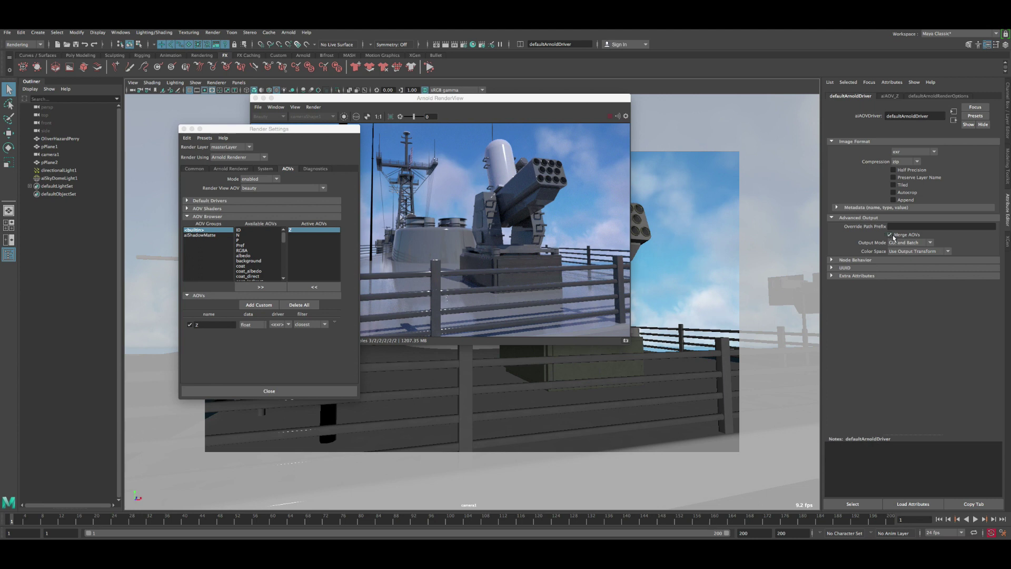
{"action": "left_click", "coordinate": [268, 391]}
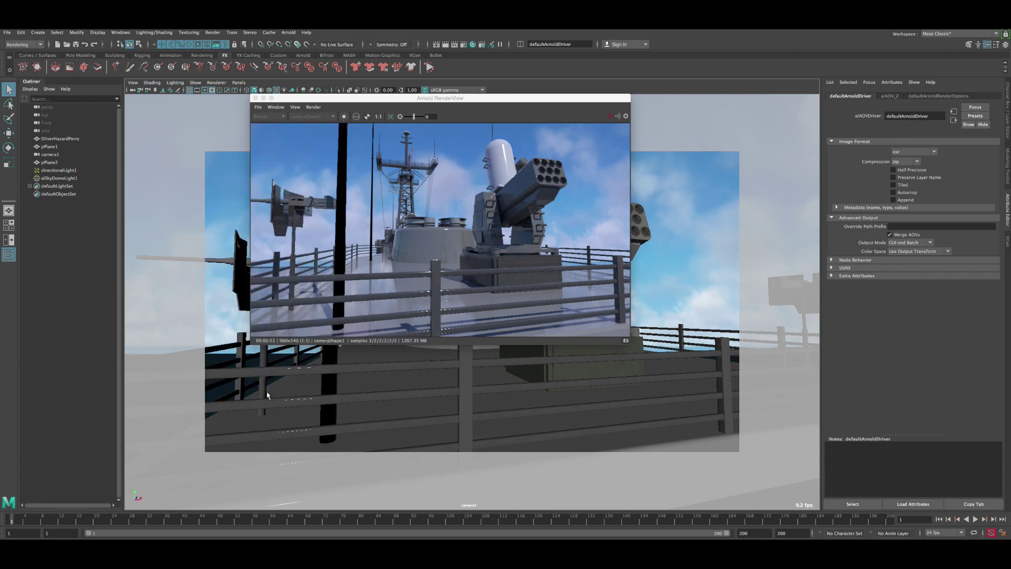
Step: Update the full scene in the Arnold RenderView and display the Z AOV instead of the beauty pass
{"action": "left_click_drag", "start_coordinate": [462, 99], "coordinate": [491, 103]}
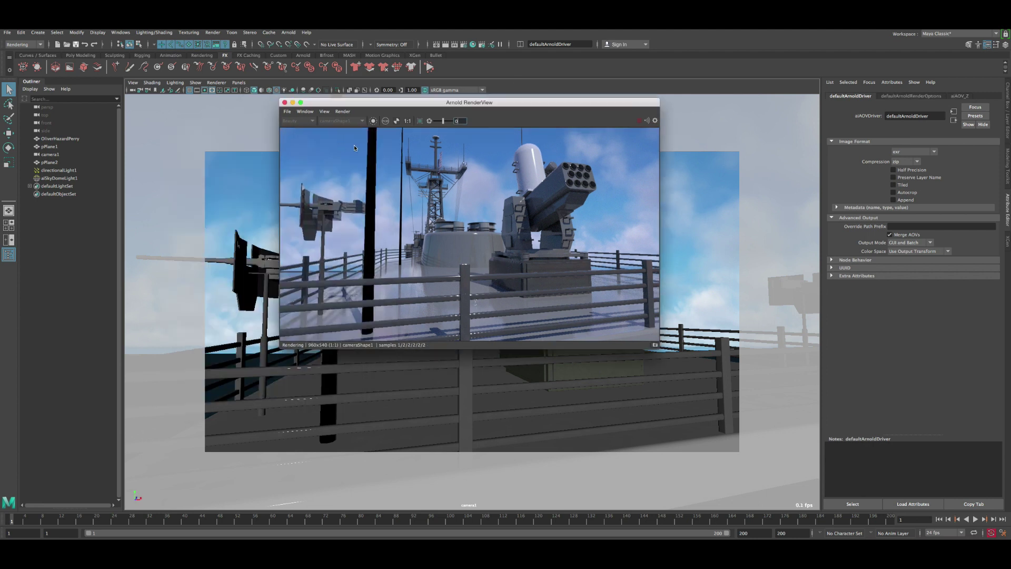
{"action": "left_click", "coordinate": [342, 112]}
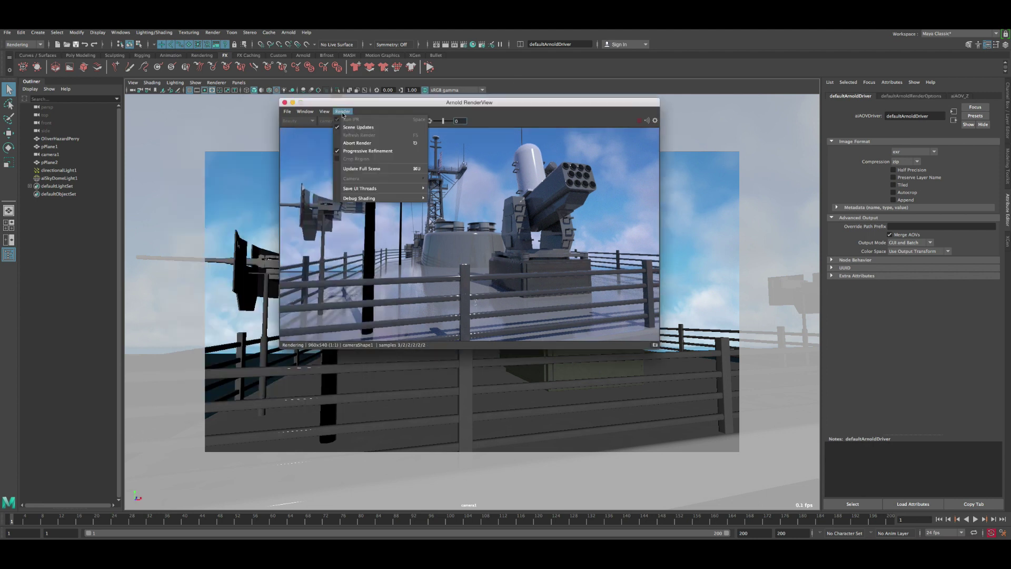
{"action": "left_click", "coordinate": [358, 169]}
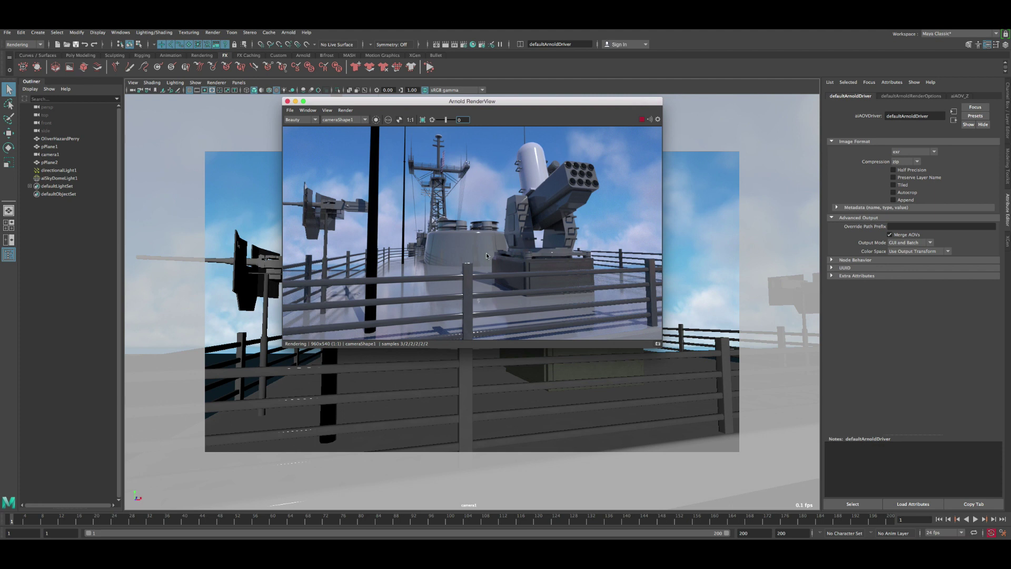
{"action": "left_click", "coordinate": [293, 121]}
{"action": "left_click", "coordinate": [296, 132]}
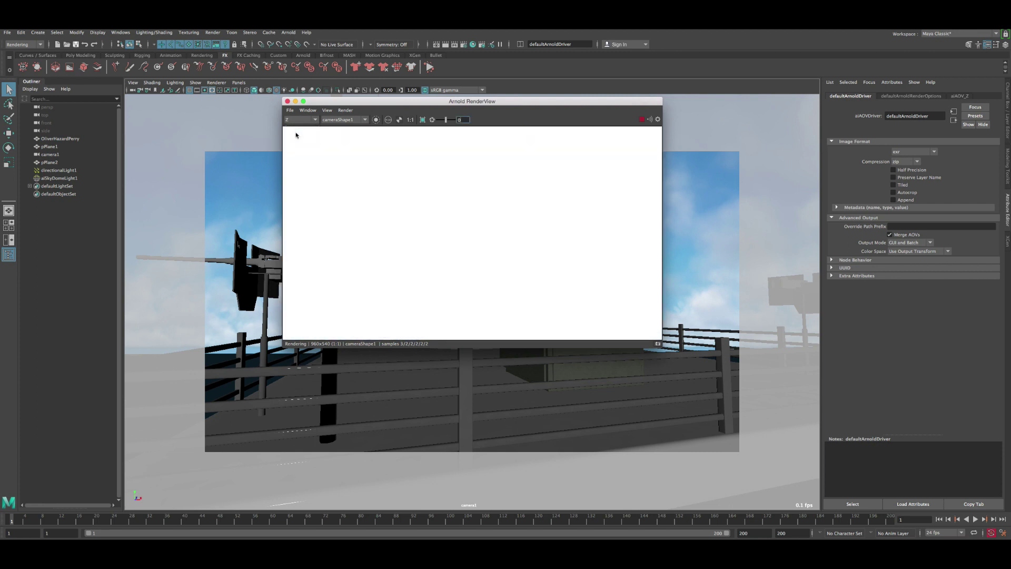
Step: Preview the Z depth pass at reduced exposures, ending at -5, and close the Arnold RenderView
{"action": "left_click_drag", "start_coordinate": [447, 104], "coordinate": [449, 102]}
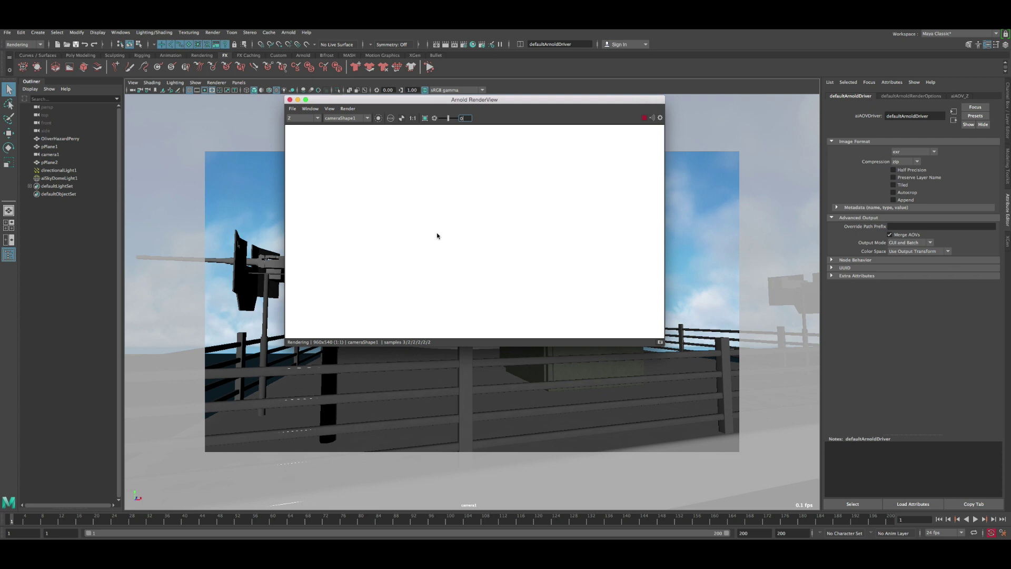
{"action": "left_click", "coordinate": [447, 121]}
{"action": "left_click_drag", "start_coordinate": [448, 121], "coordinate": [440, 121]}
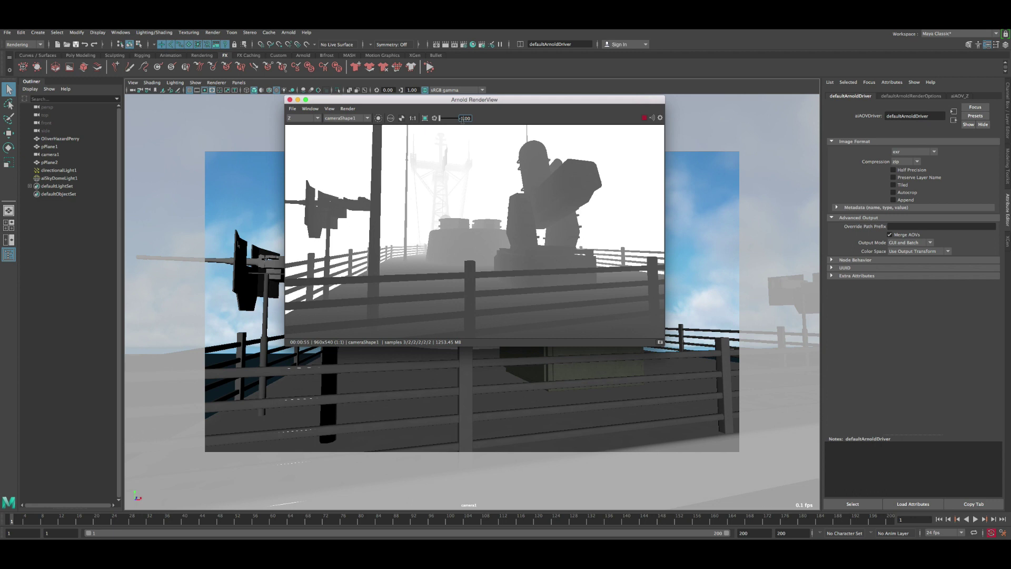
{"action": "key", "text": "Return"}
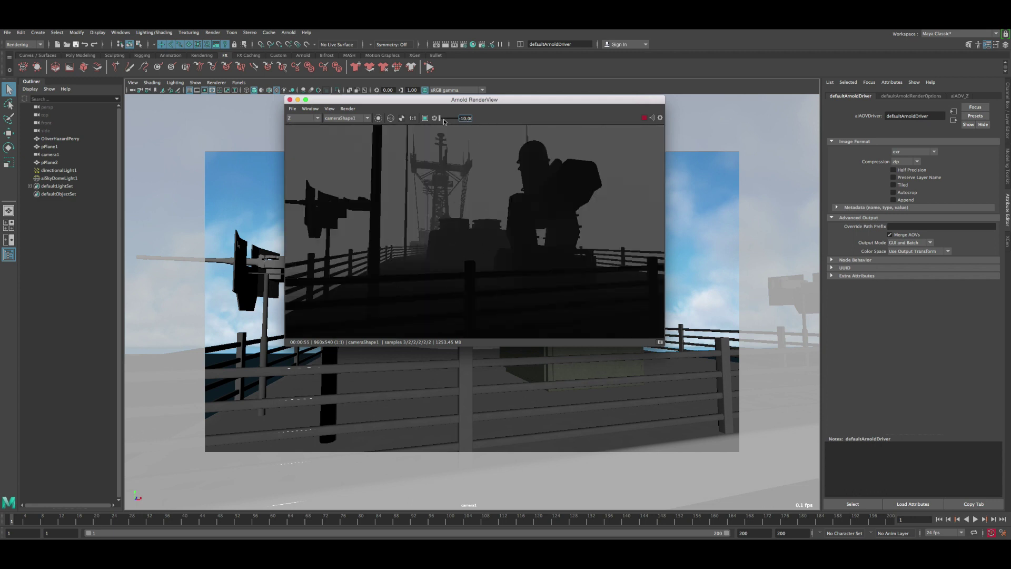
{"action": "mouse_move", "coordinate": [441, 119]}
{"action": "left_mouse_down"}
{"action": "mouse_move", "coordinate": [448, 121]}
{"action": "mouse_move", "coordinate": [439, 122]}
{"action": "left_mouse_up"}
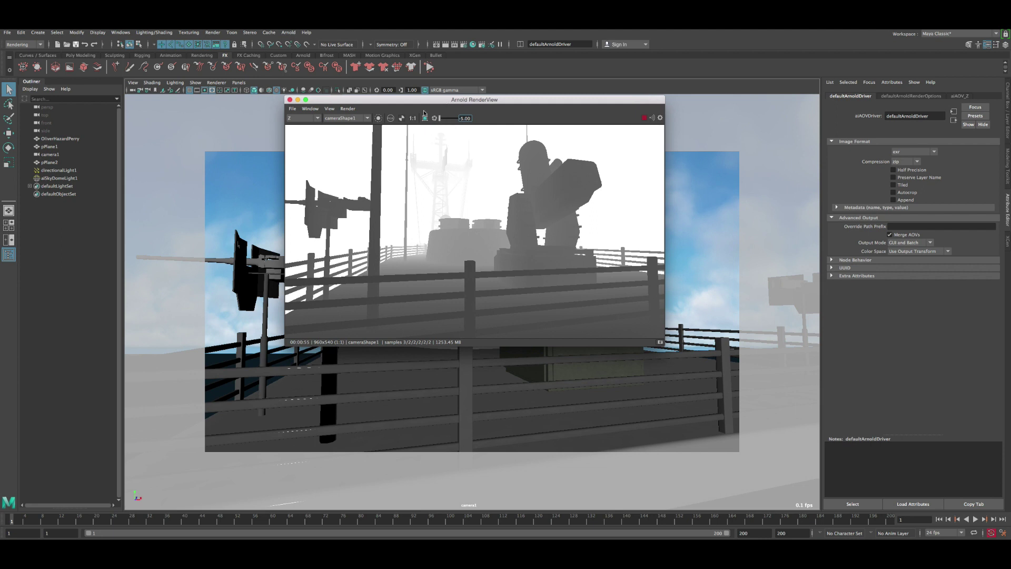
{"action": "left_click_drag", "start_coordinate": [413, 102], "coordinate": [414, 110]}
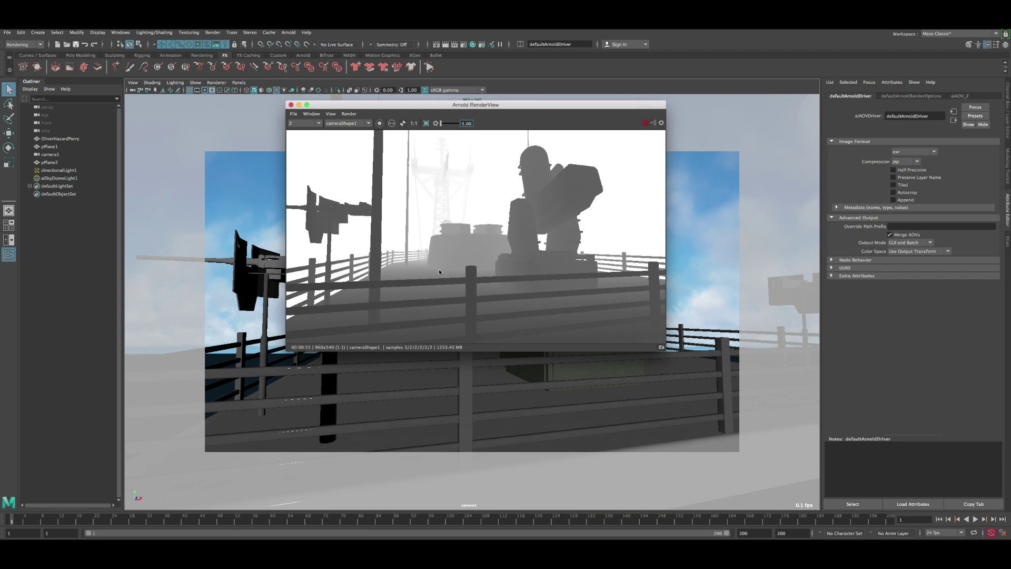
{"action": "left_click", "coordinate": [290, 104]}
Step: Choose exr as the output image format in the Render Settings and recheck the active Z AOV
{"action": "left_click", "coordinate": [464, 45]}
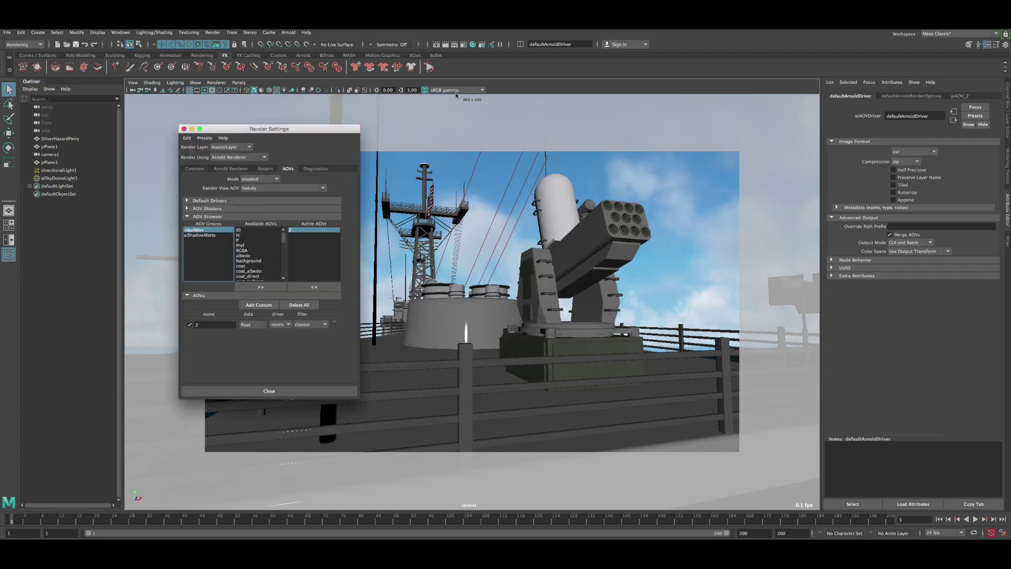
{"action": "left_click", "coordinate": [194, 168]}
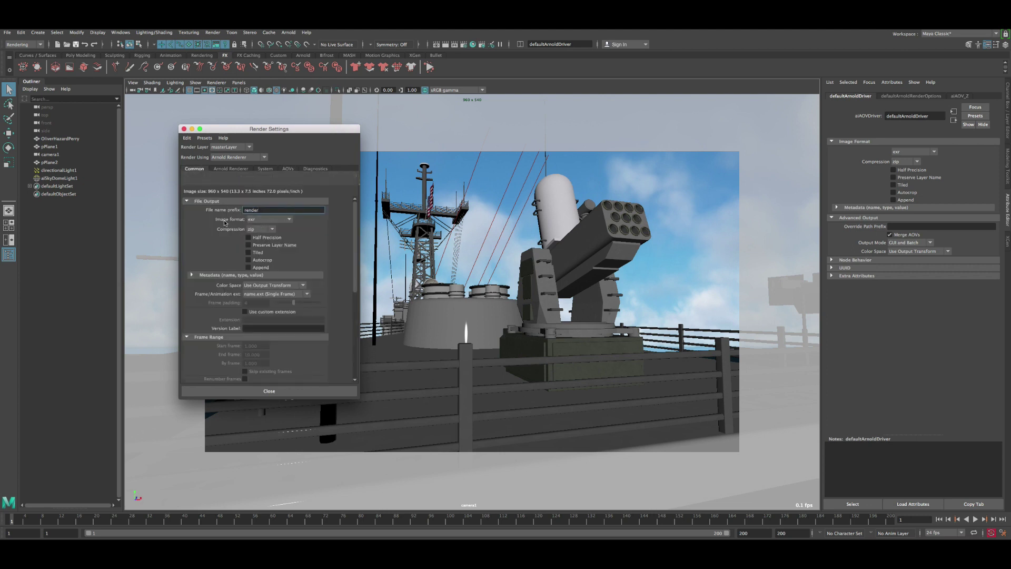
{"action": "left_click", "coordinate": [259, 220]}
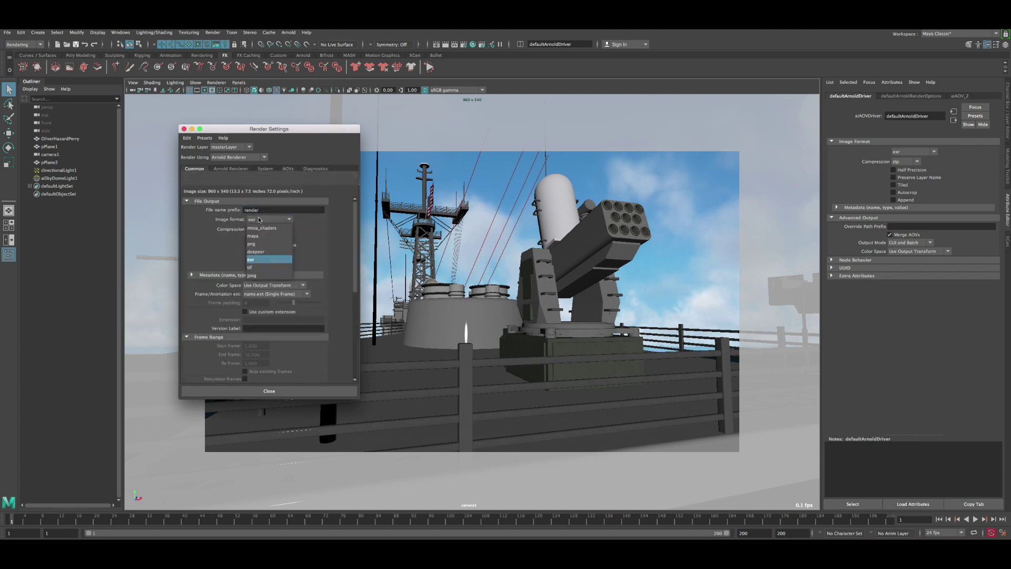
{"action": "left_click", "coordinate": [257, 261]}
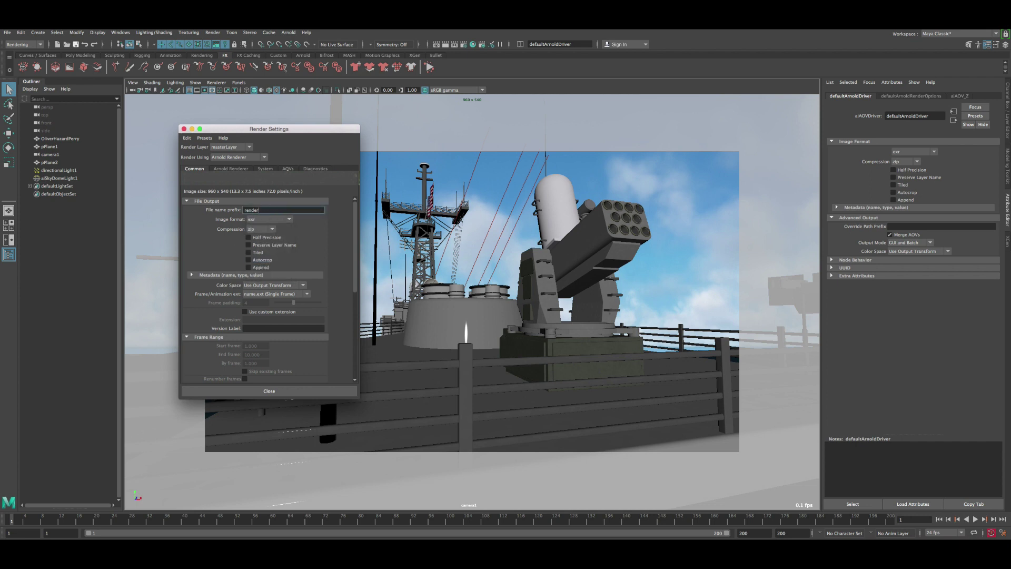
{"action": "left_click", "coordinate": [288, 168]}
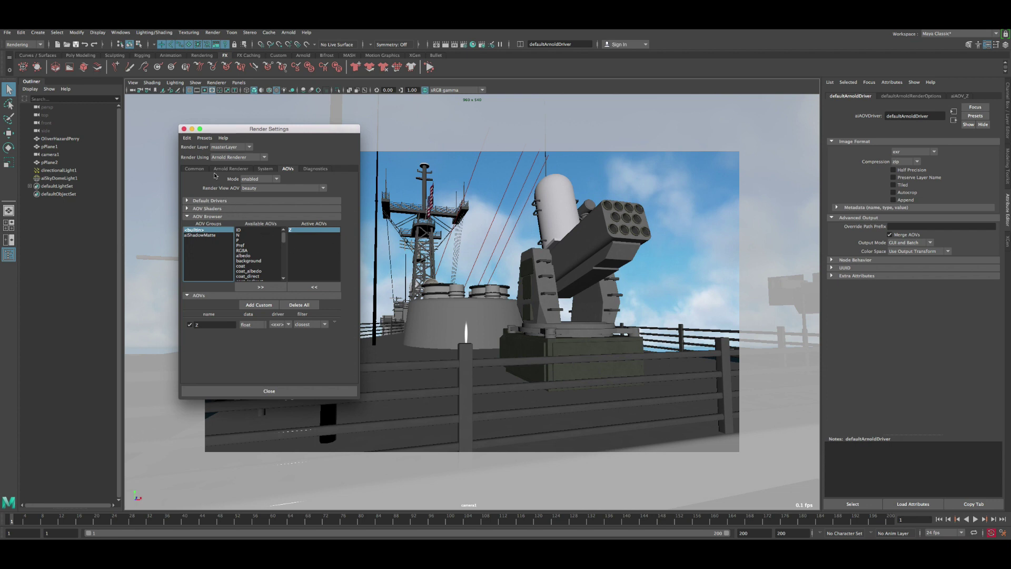
{"action": "left_click", "coordinate": [194, 169]}
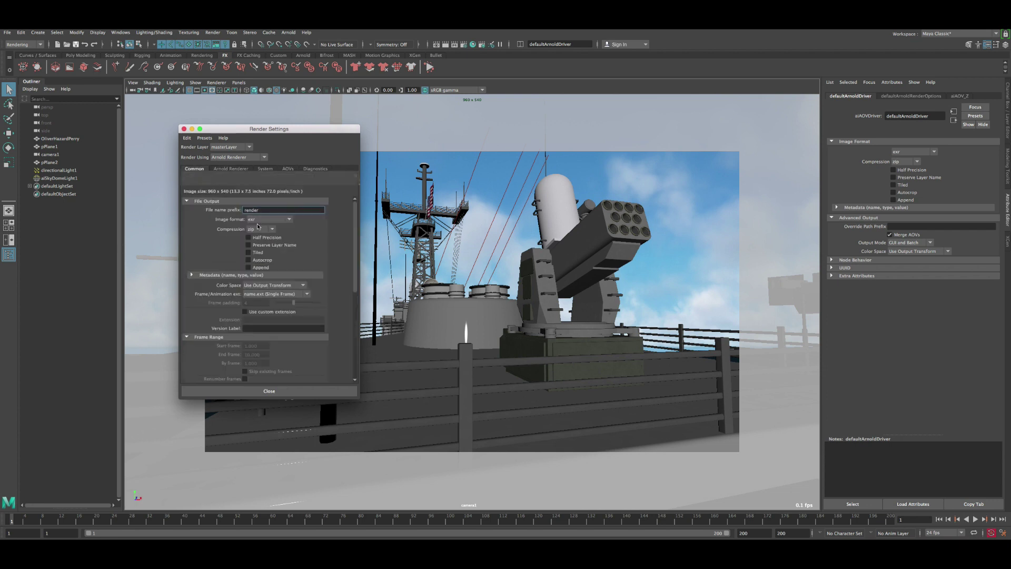
Step: Keep exr as the output image format and close the Render Settings
{"action": "left_click", "coordinate": [255, 220]}
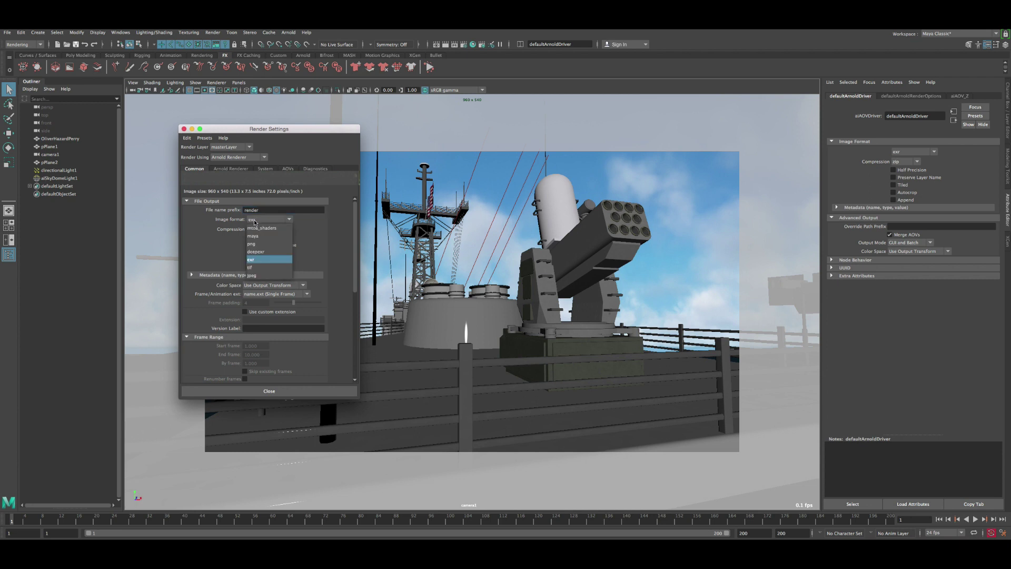
{"action": "left_click", "coordinate": [253, 259]}
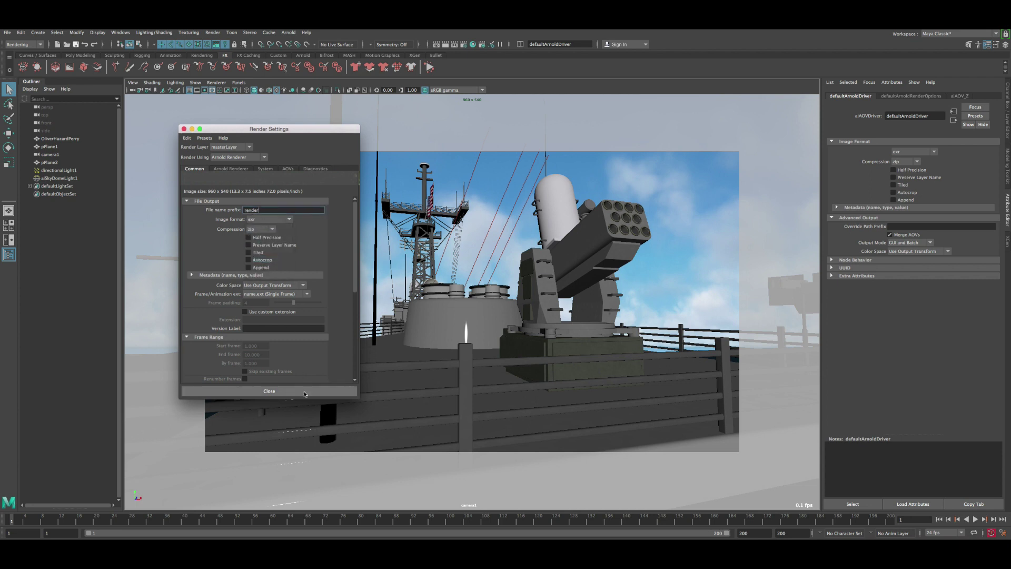
{"action": "left_click", "coordinate": [303, 393]}
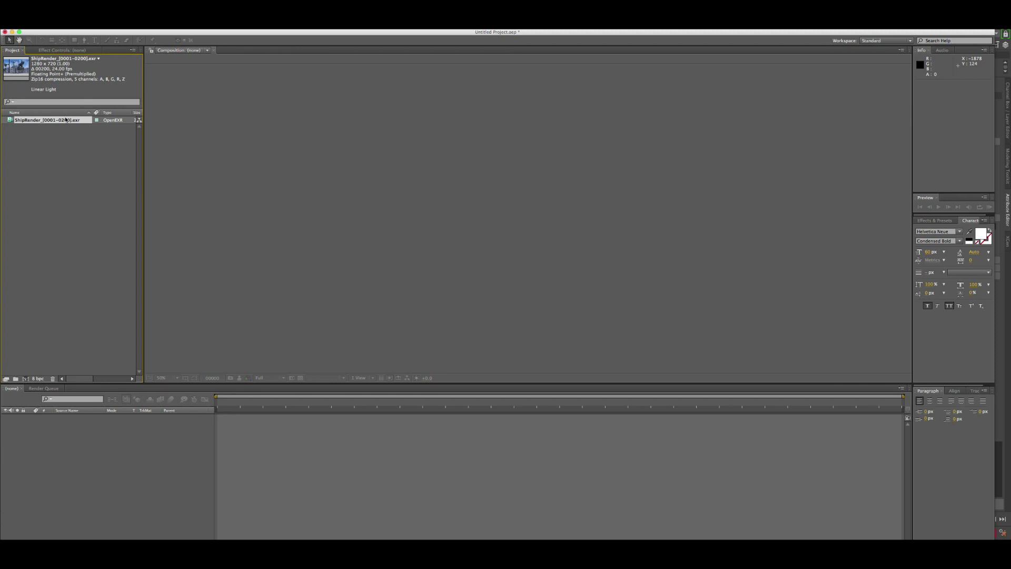
Step: Switch to After Effects, create a composition from the ShipRender_[0001-0200].exr sequence, and view it at 100%
{"action": "left_click", "coordinate": [25, 377]}
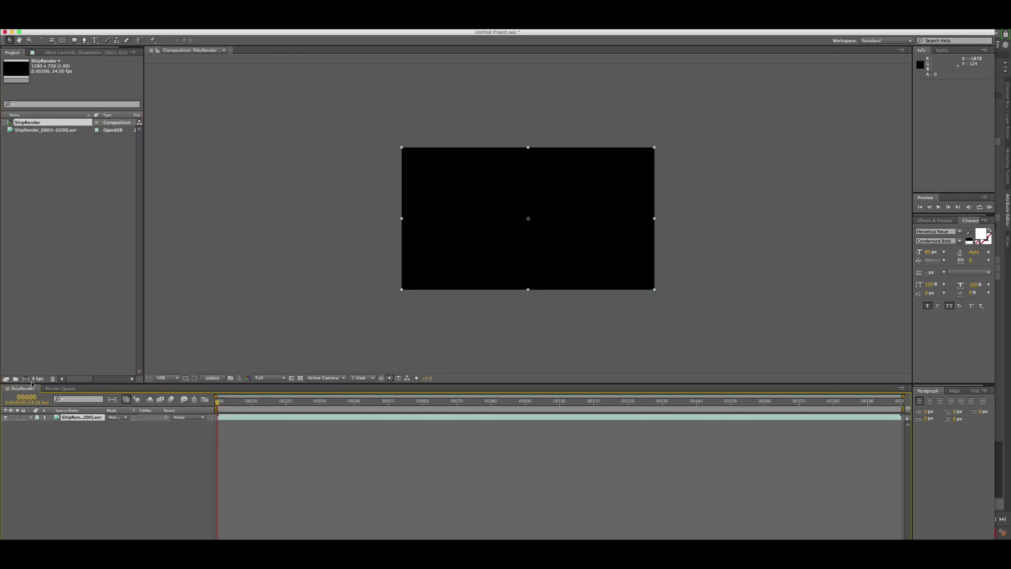
{"action": "key", "text": "slash"}
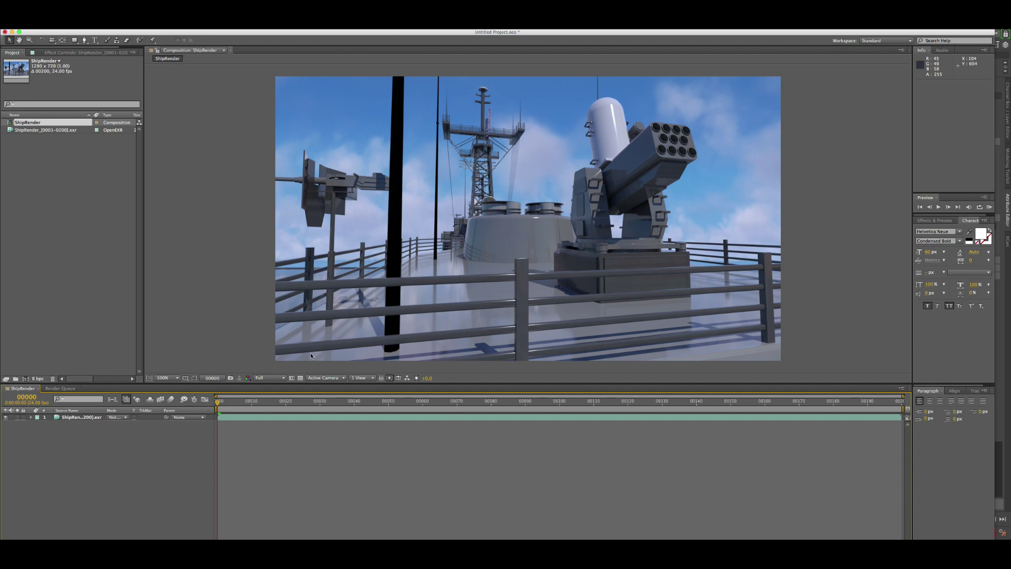
Step: Preview the ship animation and shorten the work area to end at frame 57
{"action": "key", "text": "space"}
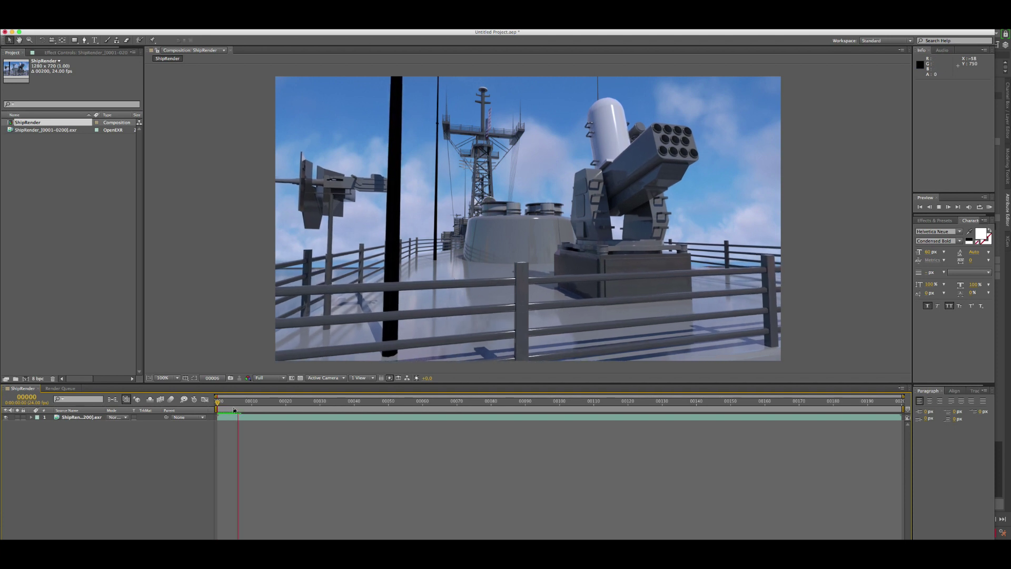
{"action": "left_click_drag", "start_coordinate": [901, 410], "coordinate": [419, 409]}
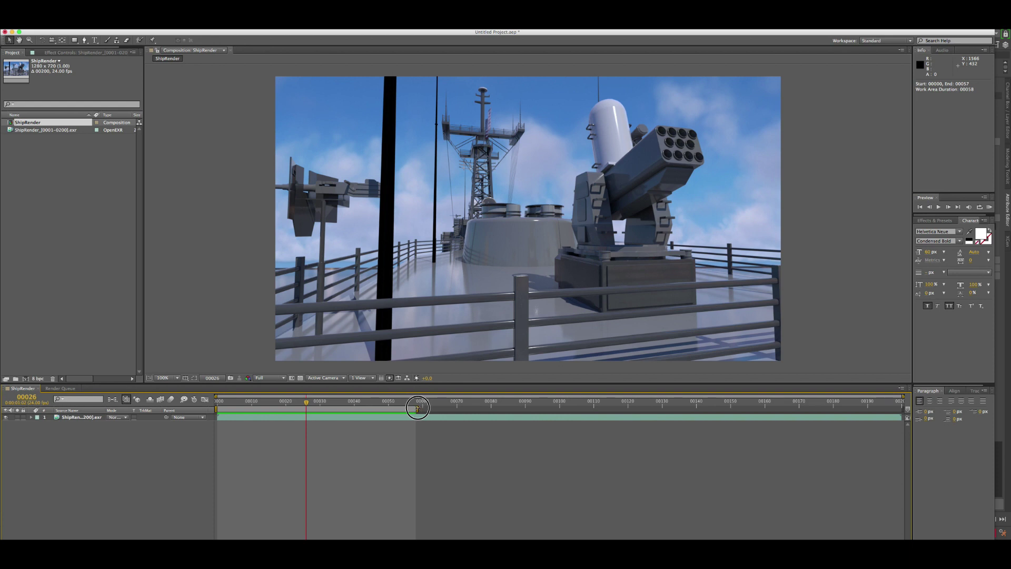
{"action": "key", "text": "space"}
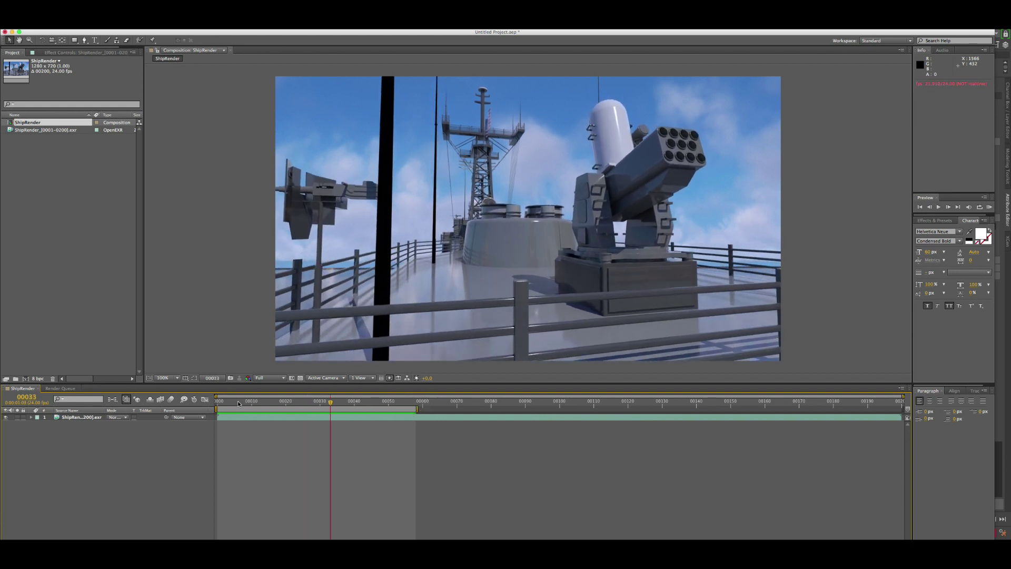
Step: Duplicate the ship render layer and apply the EXtractoR effect to the upper copy
{"action": "left_click", "coordinate": [72, 418]}
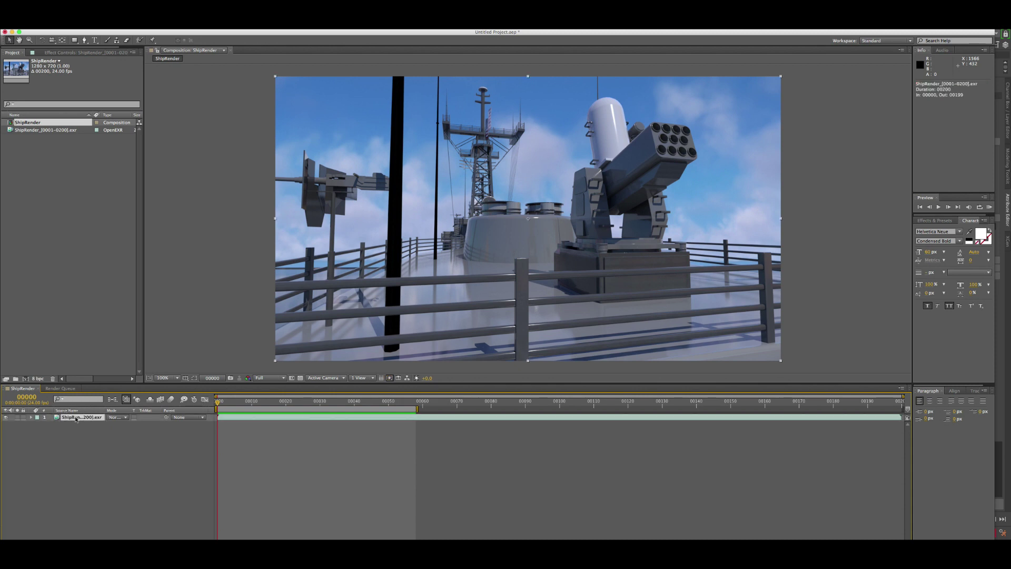
{"action": "key", "text": "super+d"}
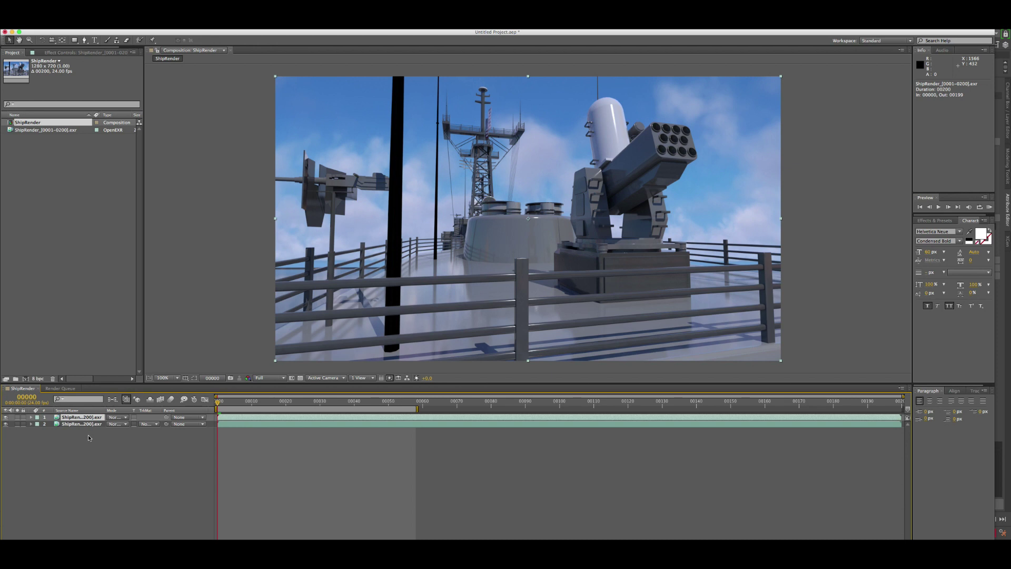
{"action": "right_click", "coordinate": [74, 418]}
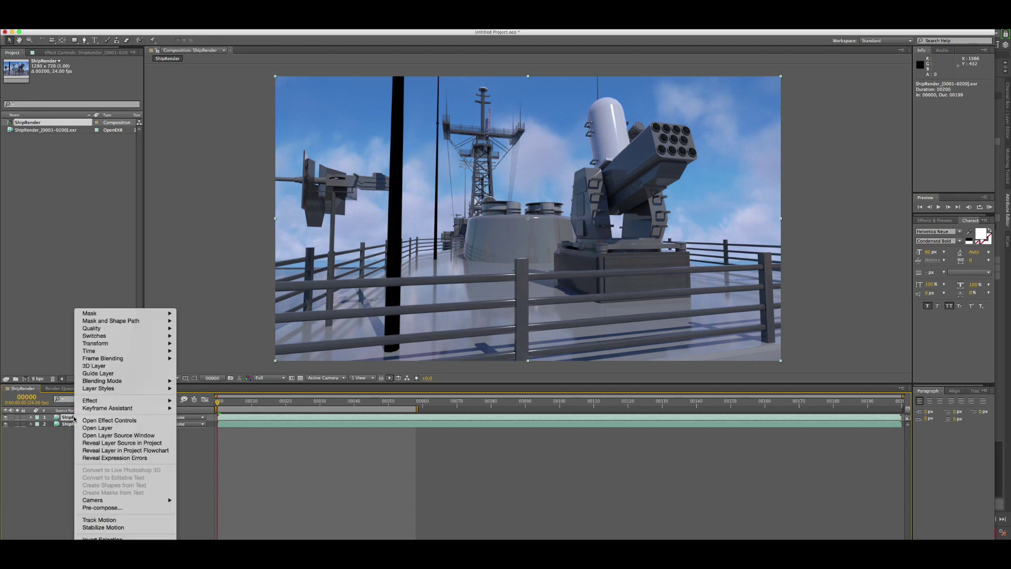
{"action": "mouse_move", "coordinate": [85, 404]}
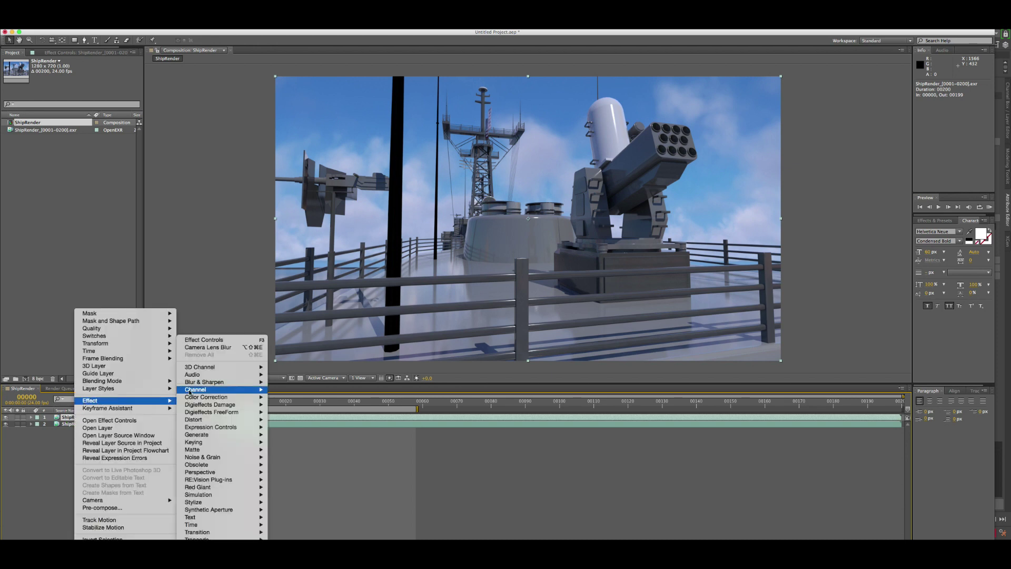
{"action": "mouse_move", "coordinate": [207, 370]}
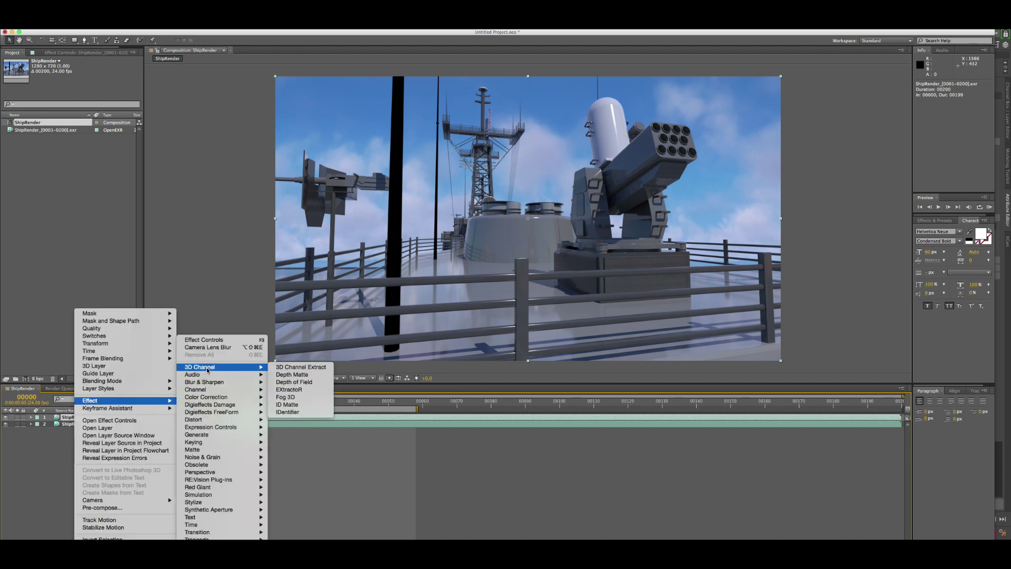
{"action": "left_click", "coordinate": [291, 390]}
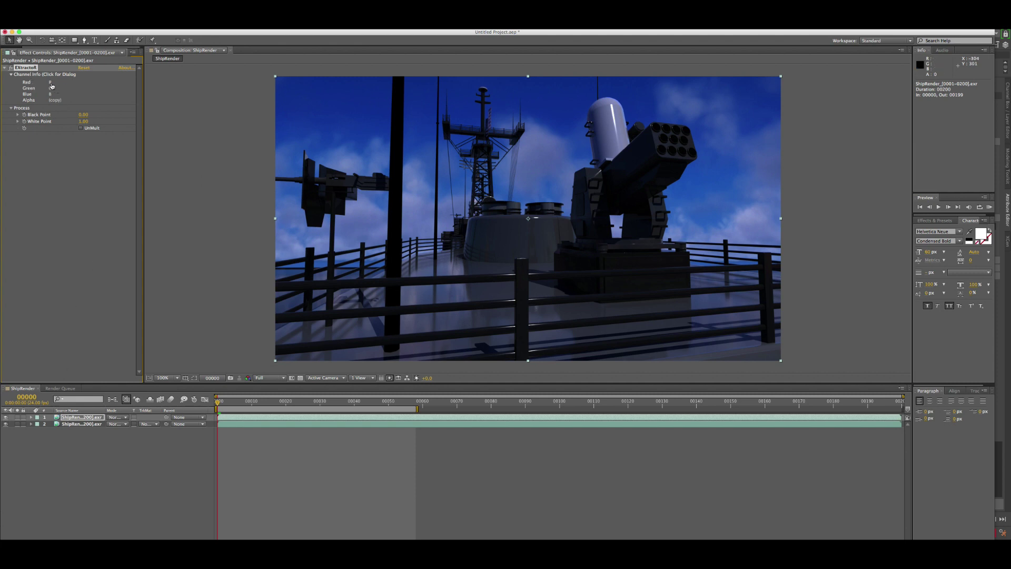
Step: Assign the Z channel to Red, Green and Blue in EXtractoR, keeping Alpha on (copy)
{"action": "left_click", "coordinate": [32, 84]}
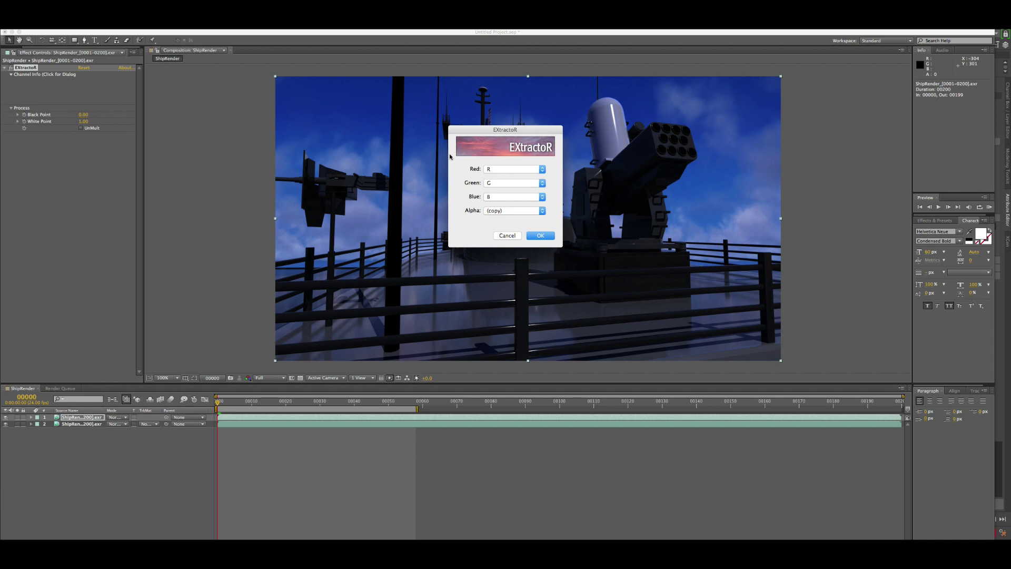
{"action": "left_click", "coordinate": [487, 170]}
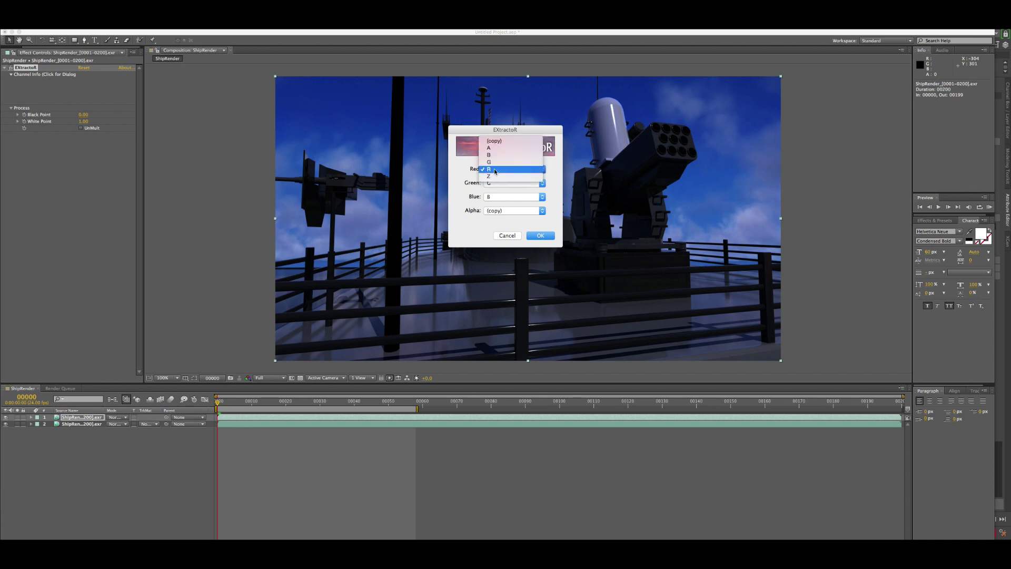
{"action": "left_click", "coordinate": [495, 177]}
{"action": "left_click", "coordinate": [496, 184]}
{"action": "left_click", "coordinate": [496, 198]}
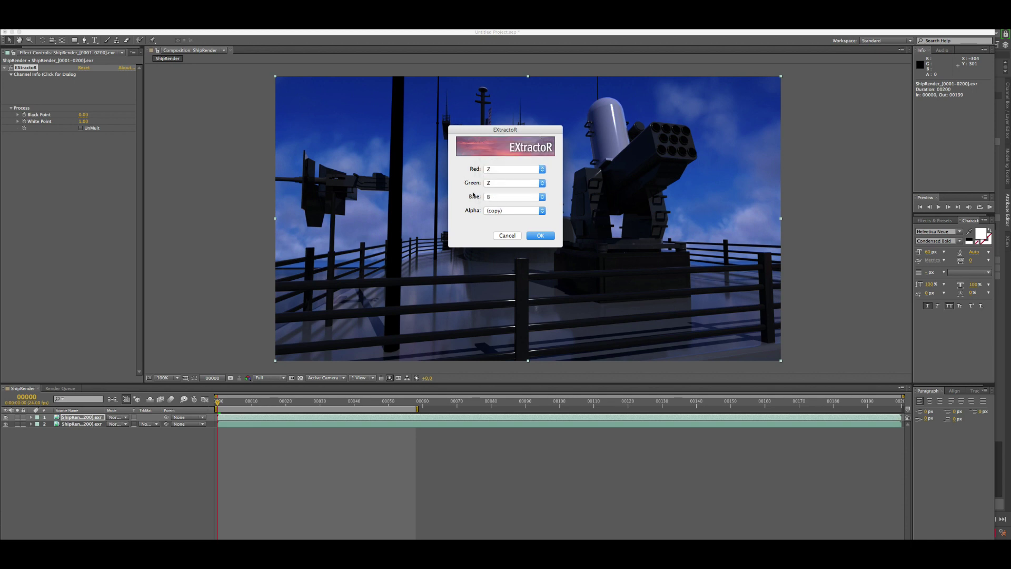
{"action": "left_click", "coordinate": [493, 198]}
{"action": "left_click", "coordinate": [492, 217]}
{"action": "left_click", "coordinate": [526, 211]}
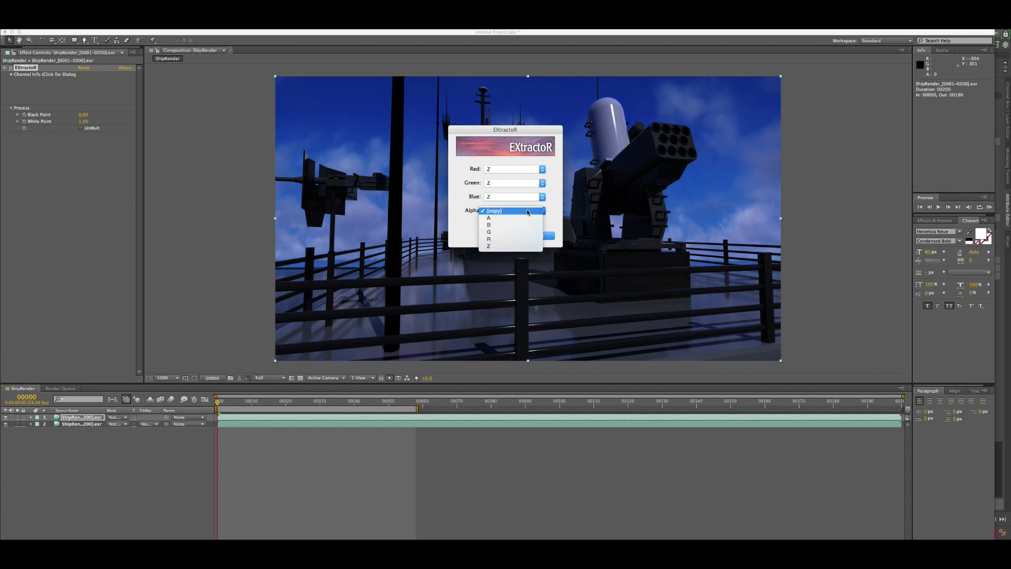
{"action": "left_click", "coordinate": [504, 210]}
{"action": "left_click", "coordinate": [540, 236]}
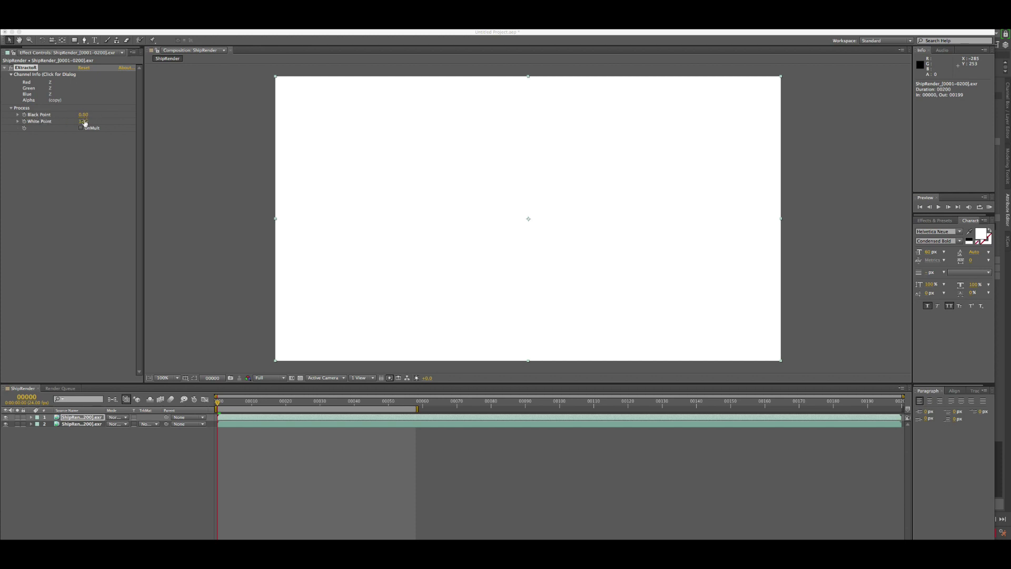
Step: Raise the EXtractoR white point to about 31 and further to about 111
{"action": "left_click_drag", "start_coordinate": [85, 122], "coordinate": [86, 124]}
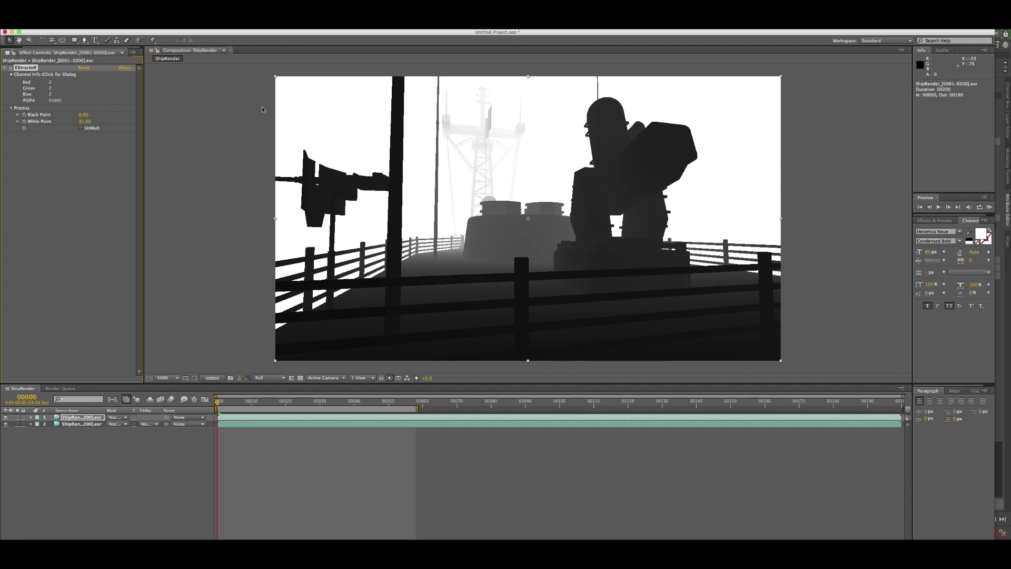
{"action": "key", "text": "Return"}
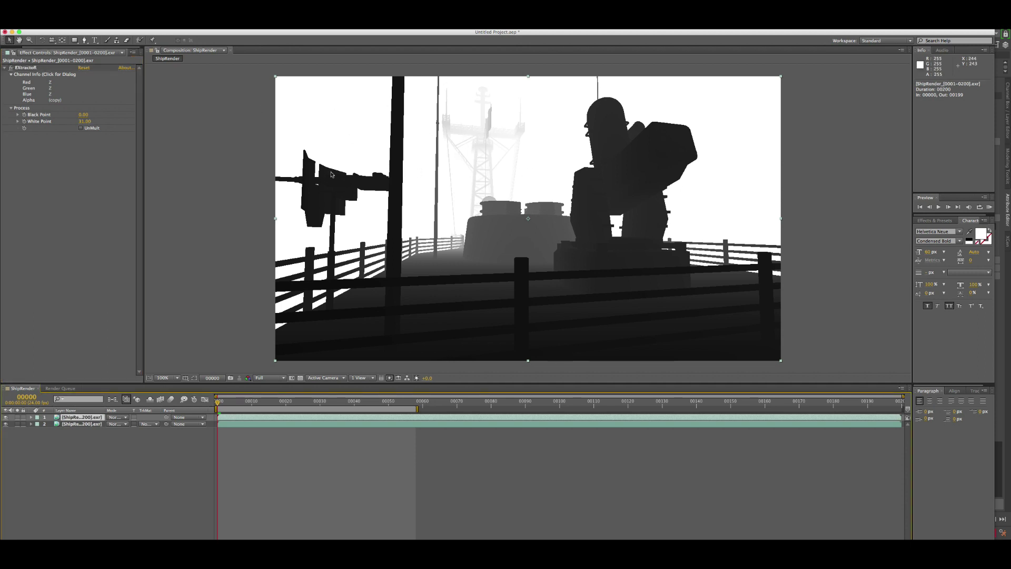
{"action": "left_click_drag", "start_coordinate": [87, 122], "coordinate": [96, 123]}
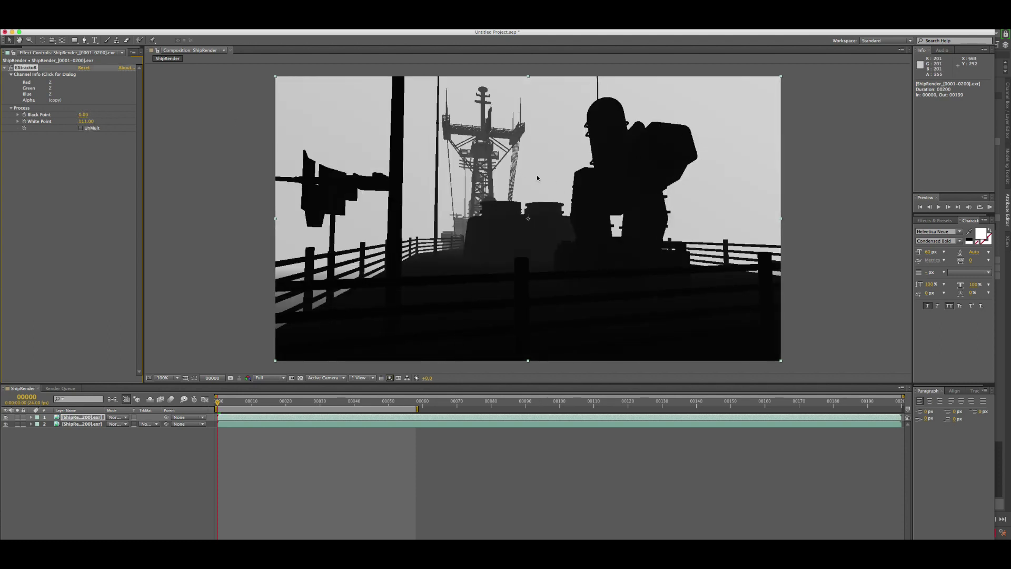
Step: Try EXtractoR white points of 90, 80 and 70 in turn on the depth pass
{"action": "left_click", "coordinate": [86, 122]}
{"action": "type", "text": "90"}
{"action": "key", "text": "Return"}
{"action": "left_click", "coordinate": [83, 124]}
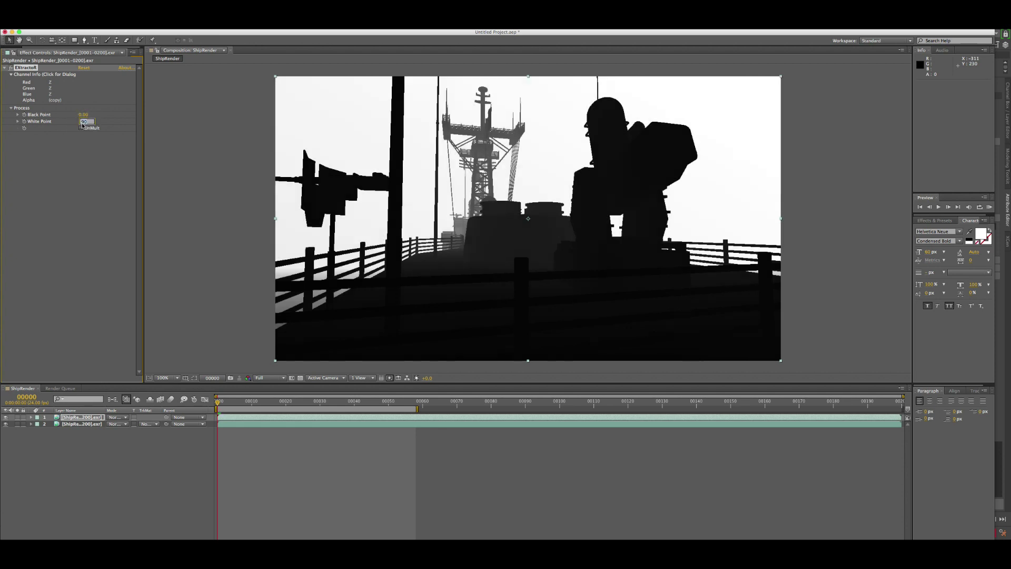
{"action": "type", "text": "80"}
{"action": "key", "text": "Return"}
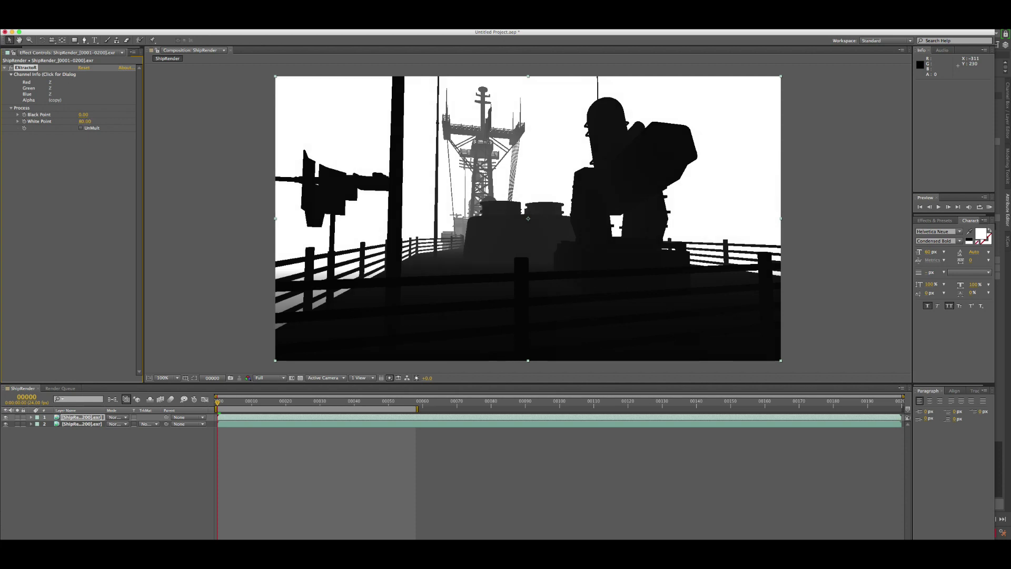
{"action": "left_click", "coordinate": [83, 123]}
{"action": "type", "text": "70"}
{"action": "key", "text": "Return"}
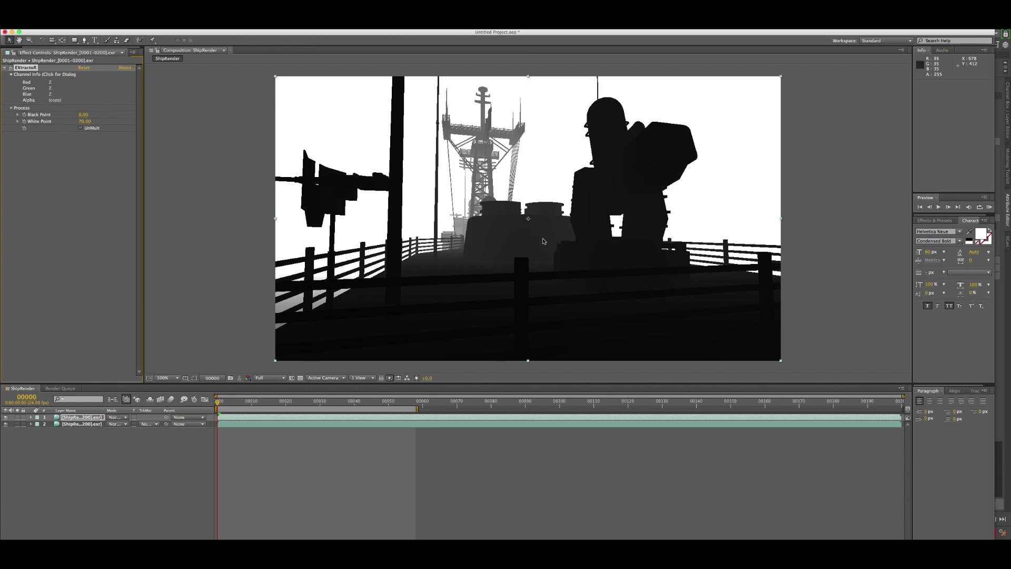
Step: Set the EXtractoR white point to 50 so the depth gradient reaches the distant mast
{"action": "left_click", "coordinate": [84, 121]}
{"action": "type", "text": "39"}
{"action": "key", "text": "Return"}
{"action": "left_click", "coordinate": [85, 121]}
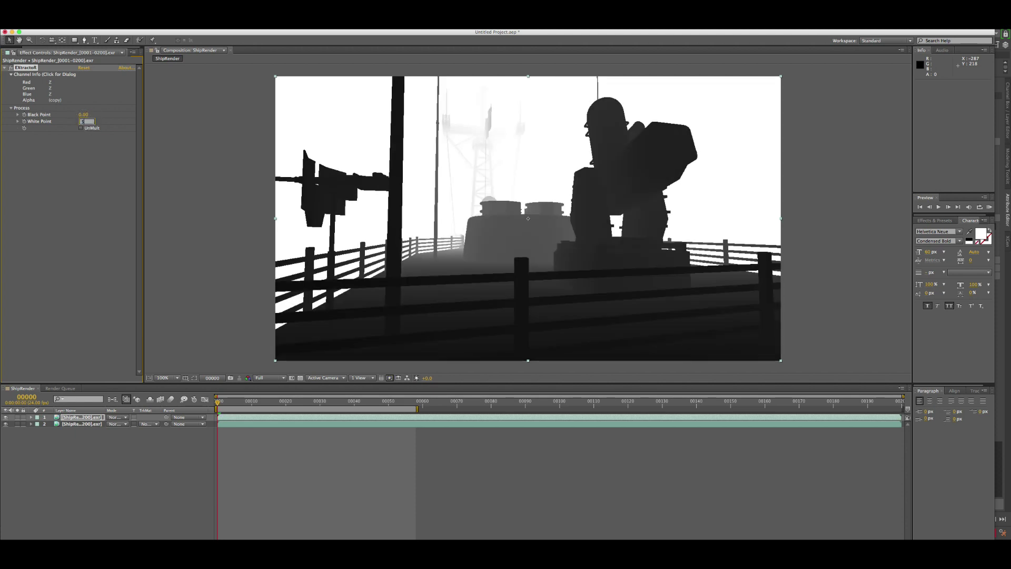
{"action": "key", "text": "Return"}
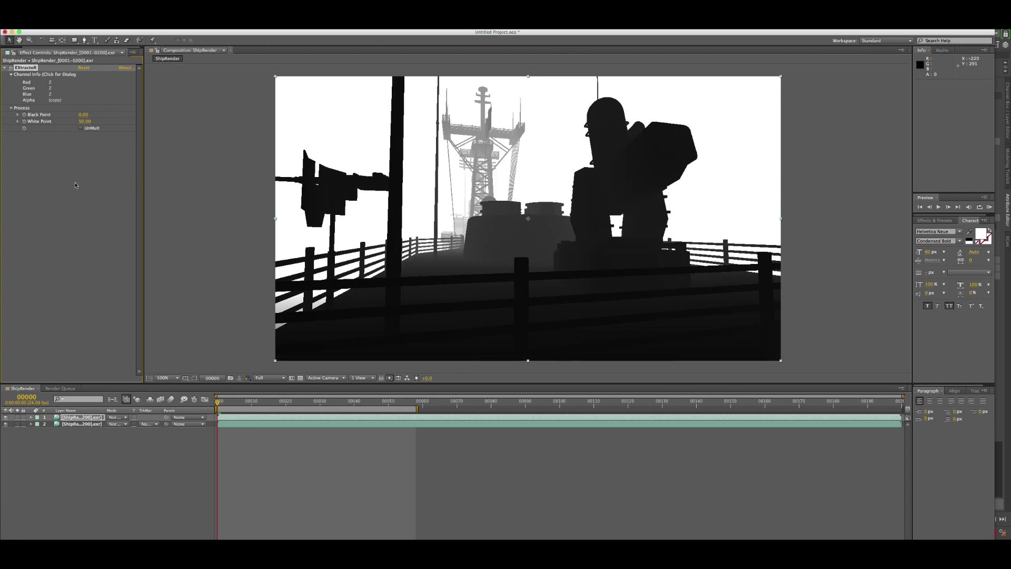
Step: Rename the upper layer carrying the EXtractoR effect as Zdepth
{"action": "left_click", "coordinate": [68, 420]}
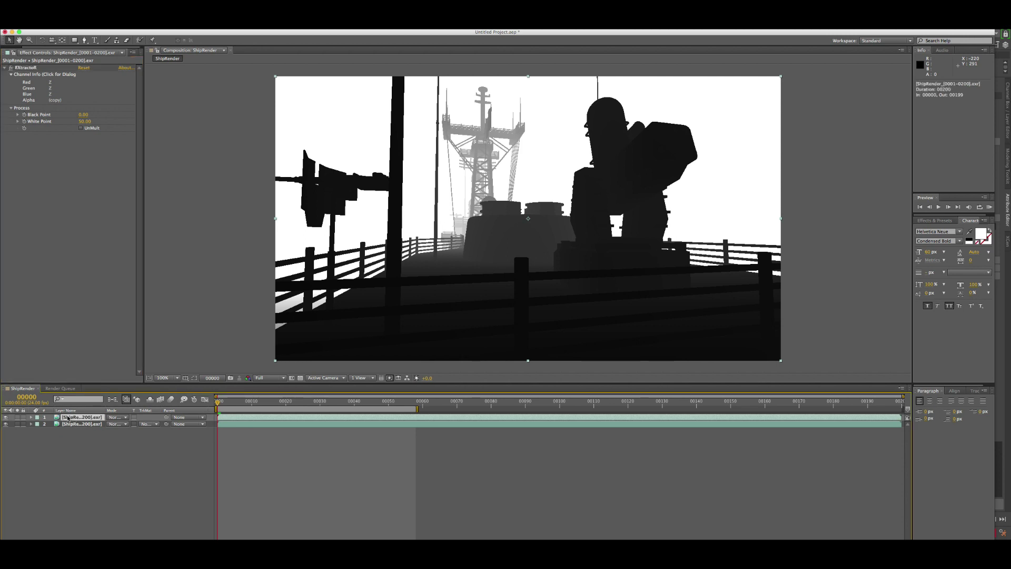
{"action": "key", "text": "Return"}
{"action": "type", "text": "Zdepth"}
{"action": "key", "text": "Return"}
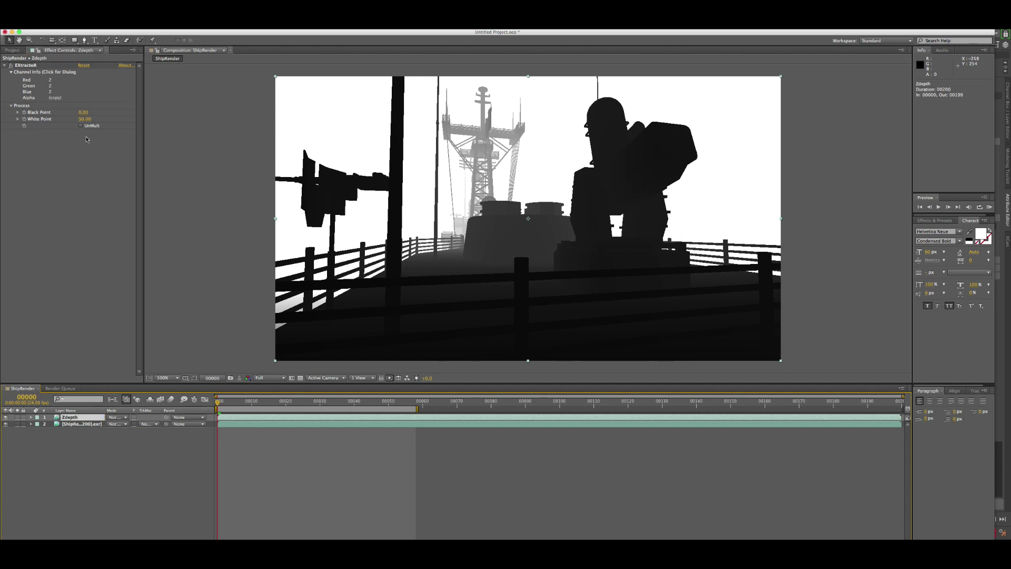
Step: Pre-compose the Zdepth layer as Zdepth Comp, moving all attributes into the new composition
{"action": "left_click", "coordinate": [71, 424]}
{"action": "left_click", "coordinate": [73, 417]}
{"action": "right_click", "coordinate": [70, 417]}
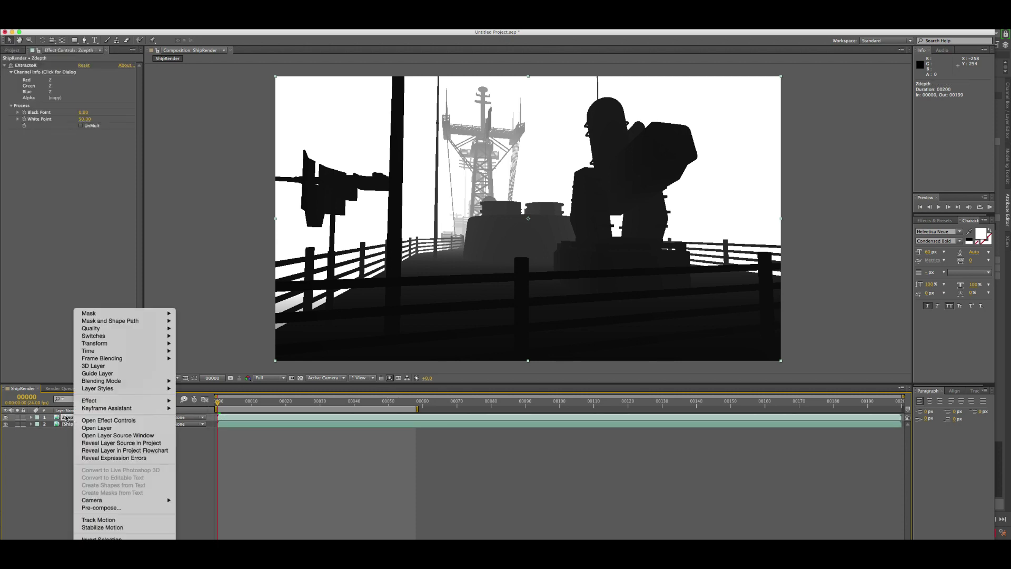
{"action": "left_click", "coordinate": [101, 508]}
{"action": "left_click", "coordinate": [523, 227]}
{"action": "key", "text": "BackSpace"}
{"action": "key", "text": "BackSpace"}
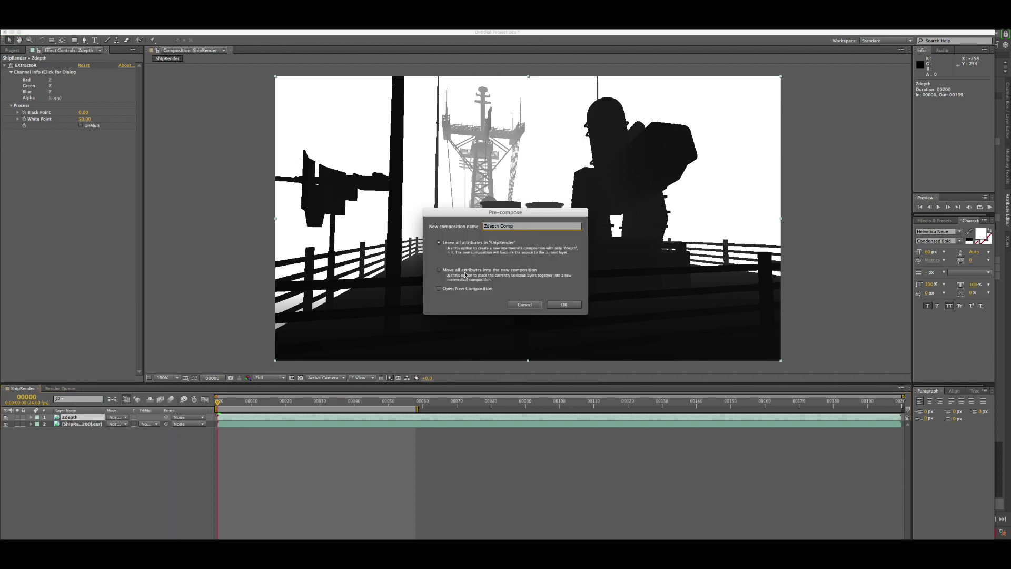
{"action": "left_click", "coordinate": [468, 271]}
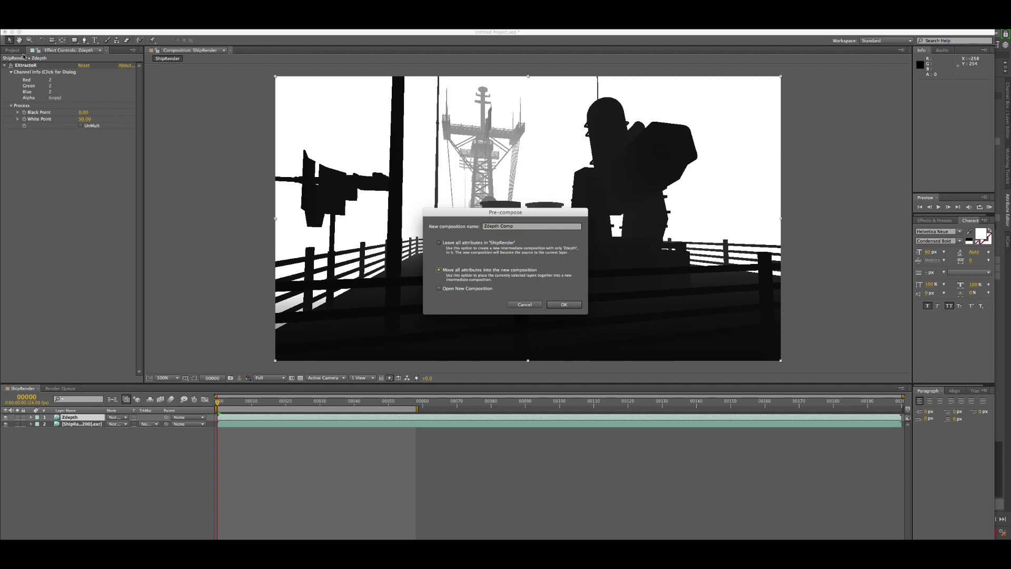
{"action": "left_click", "coordinate": [569, 306]}
Step: Open Zdepth Comp to check the nested layer and its EXtractoR effect, and return to the ShipRender composition
{"action": "left_click", "coordinate": [93, 418]}
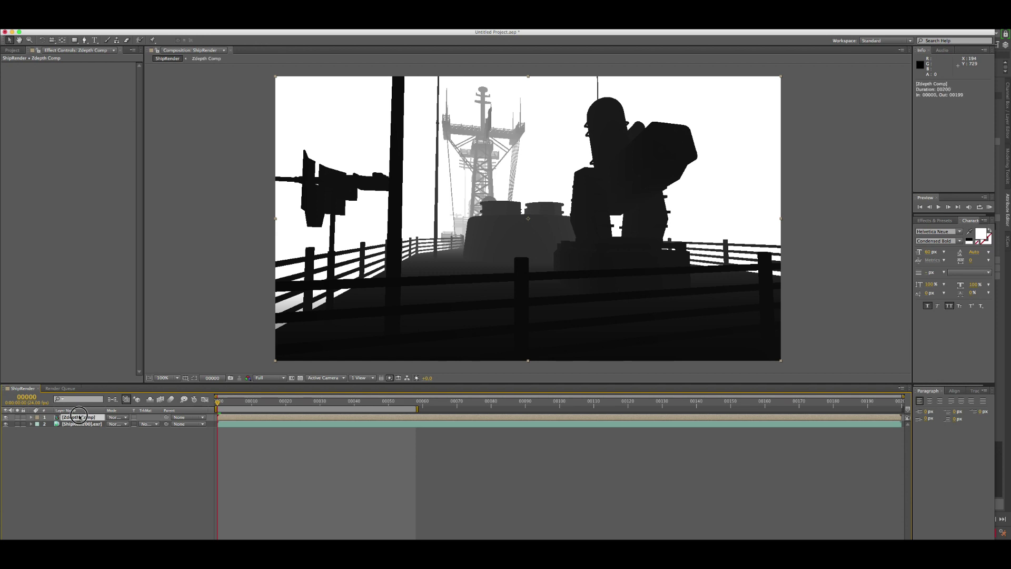
{"action": "double_click", "coordinate": [79, 416]}
{"action": "left_click", "coordinate": [79, 418]}
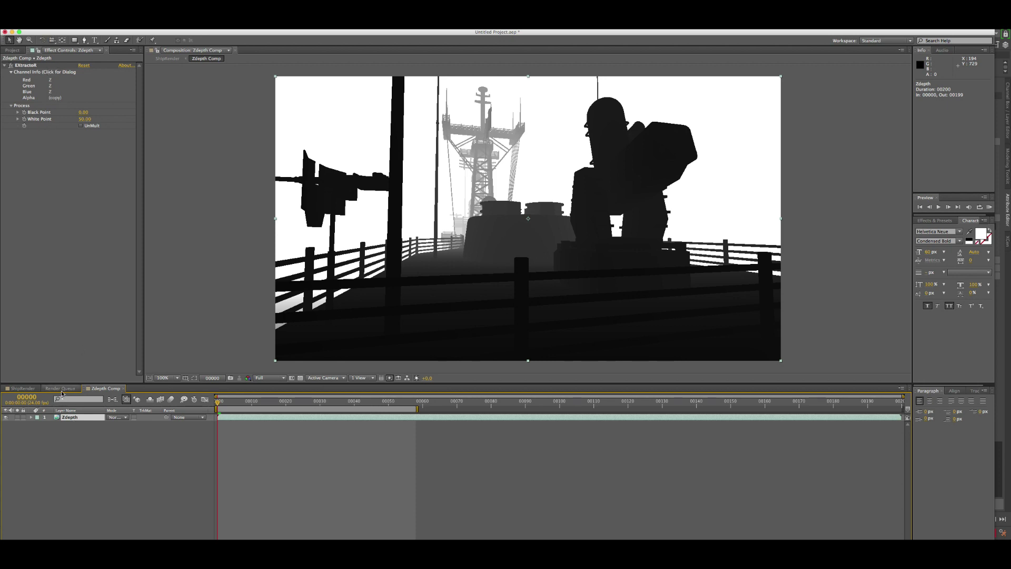
{"action": "left_click", "coordinate": [21, 388]}
{"action": "left_click", "coordinate": [78, 418]}
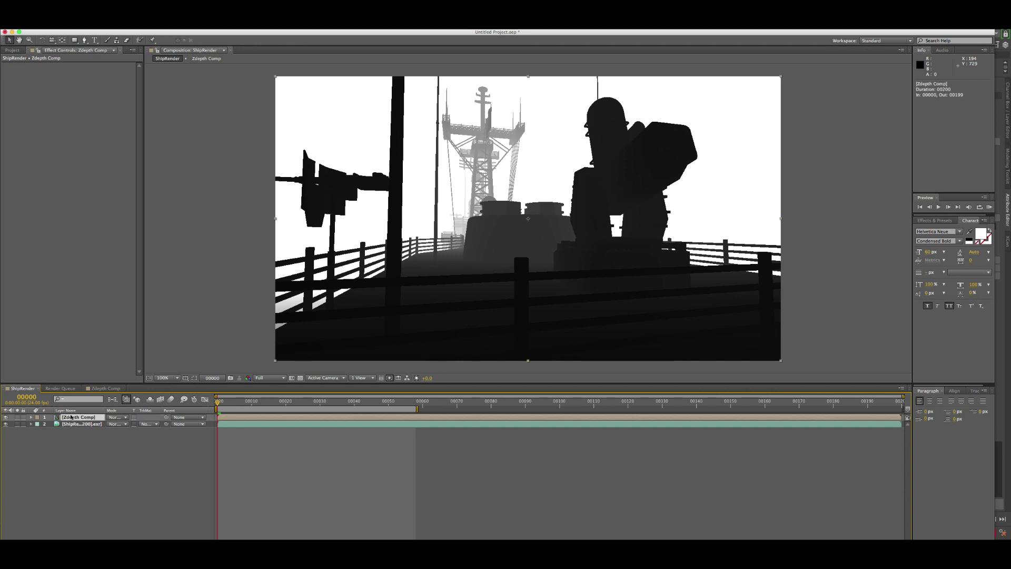
Step: Hide the Zdepth Comp layer and apply the Camera Lens Blur effect to the ShipRender EXR layer
{"action": "left_click", "coordinate": [207, 424]}
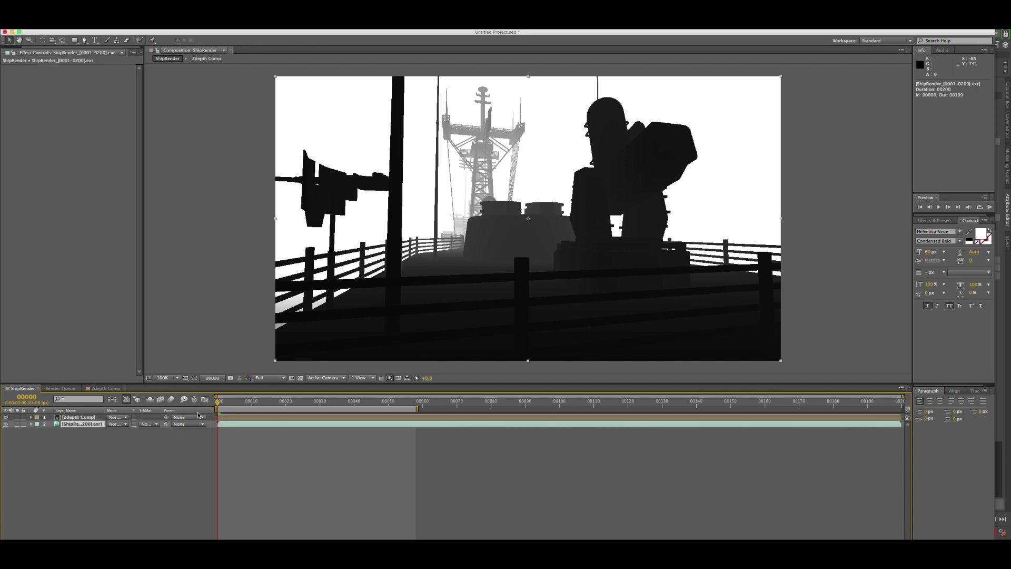
{"action": "left_click", "coordinate": [6, 417]}
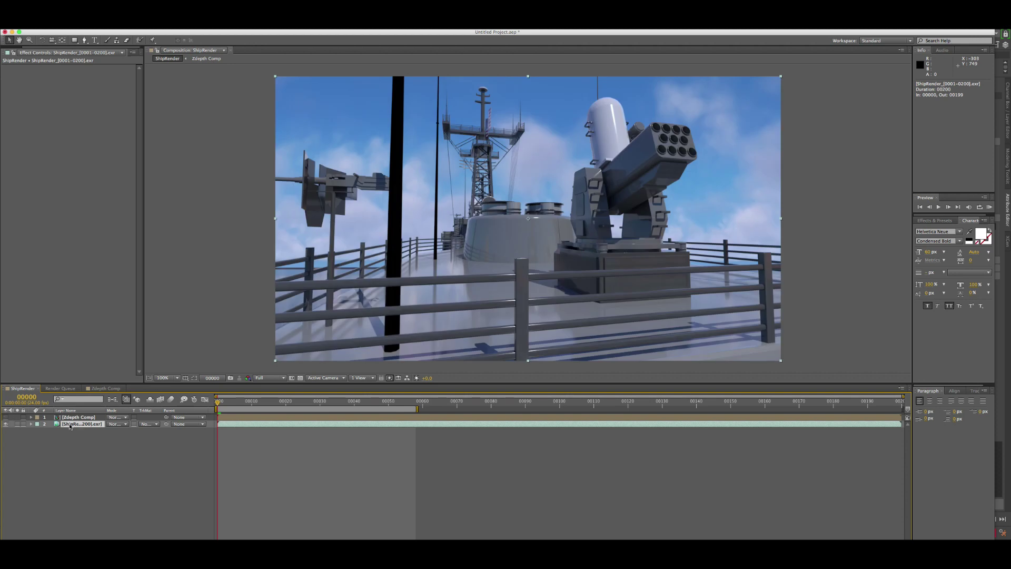
{"action": "right_click", "coordinate": [70, 425]}
{"action": "mouse_move", "coordinate": [92, 402]}
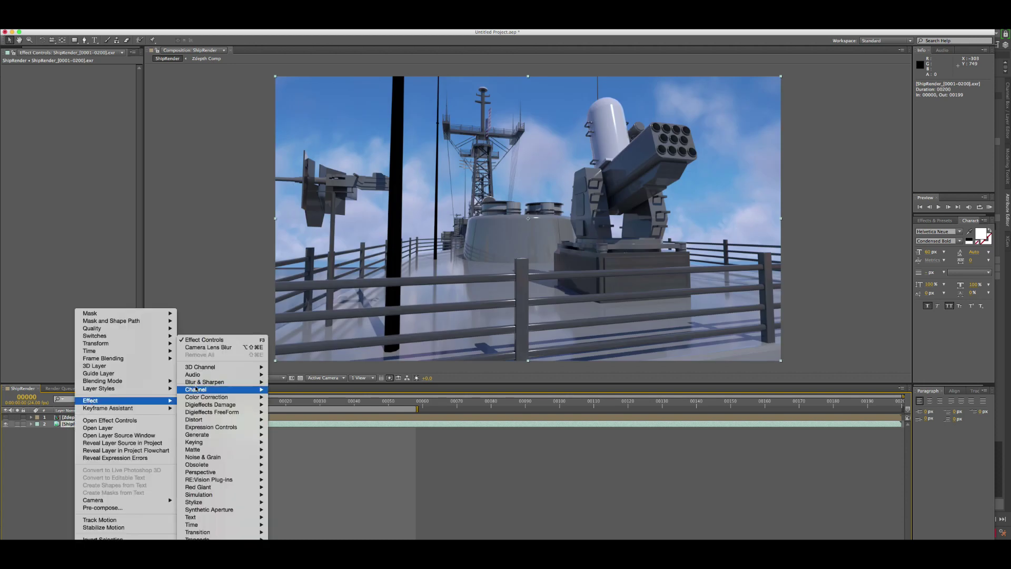
{"action": "mouse_move", "coordinate": [210, 382]}
{"action": "left_click", "coordinate": [297, 397]}
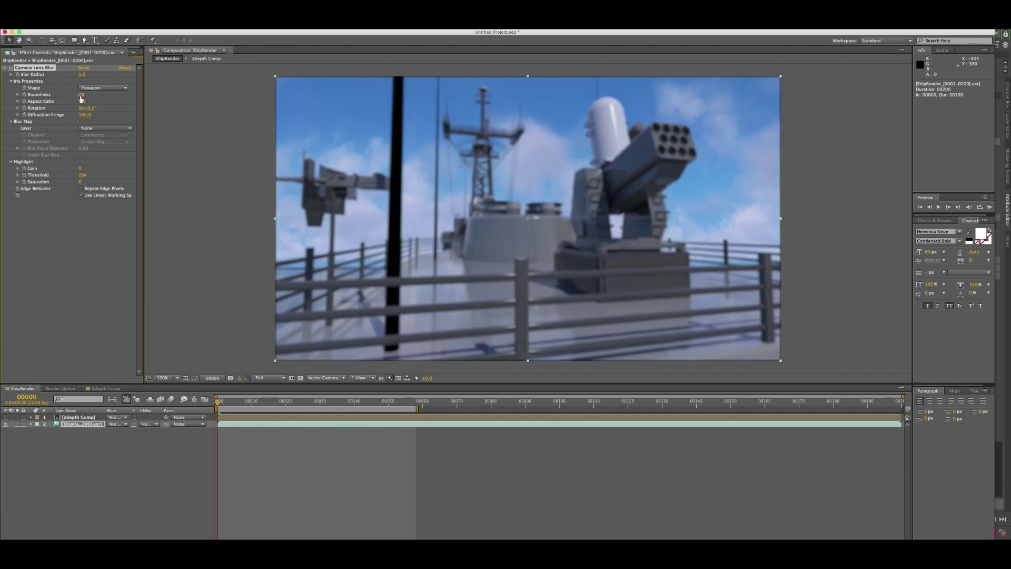
Step: Set the Camera Lens Blur's blur map layer to Zdepth Comp and enable Repeat Edge Pixels
{"action": "left_click", "coordinate": [89, 130]}
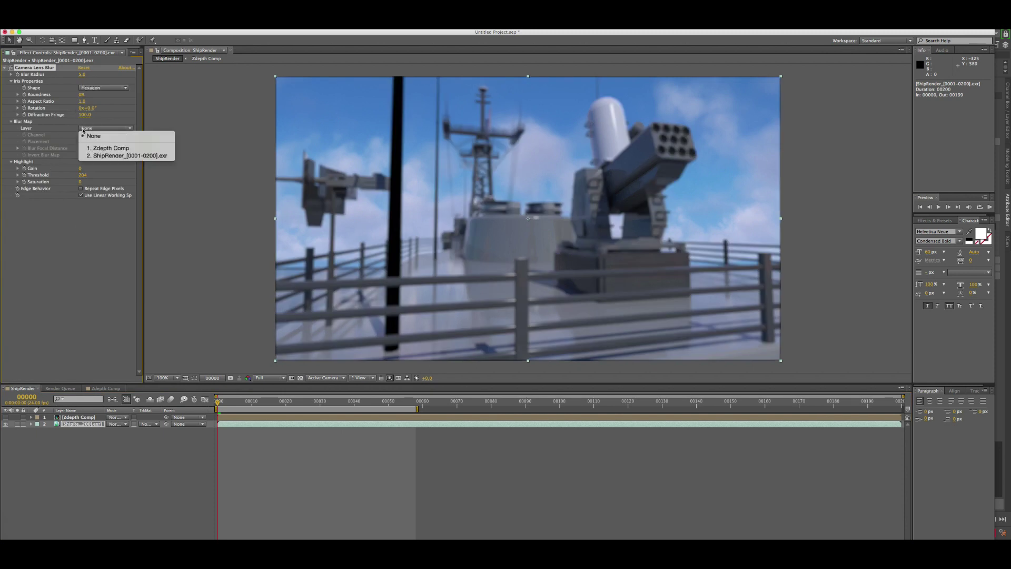
{"action": "left_click", "coordinate": [95, 148]}
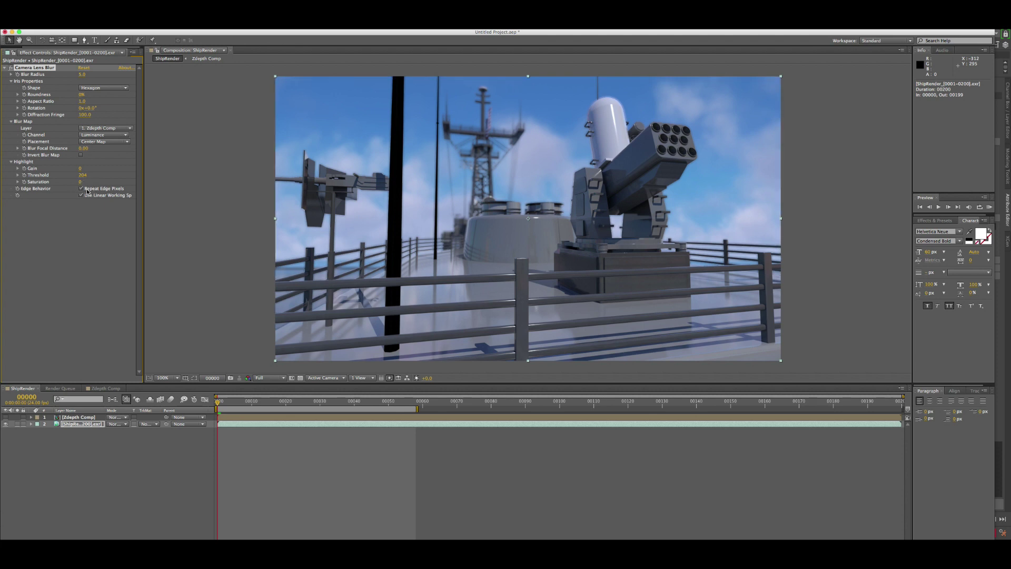
{"action": "left_click", "coordinate": [87, 190]}
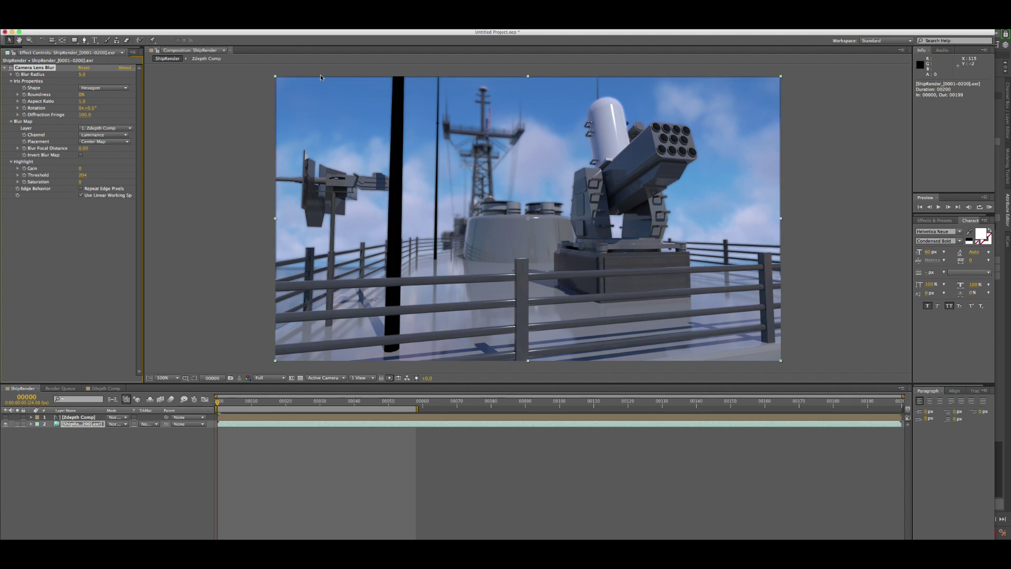
{"action": "left_click", "coordinate": [95, 190]}
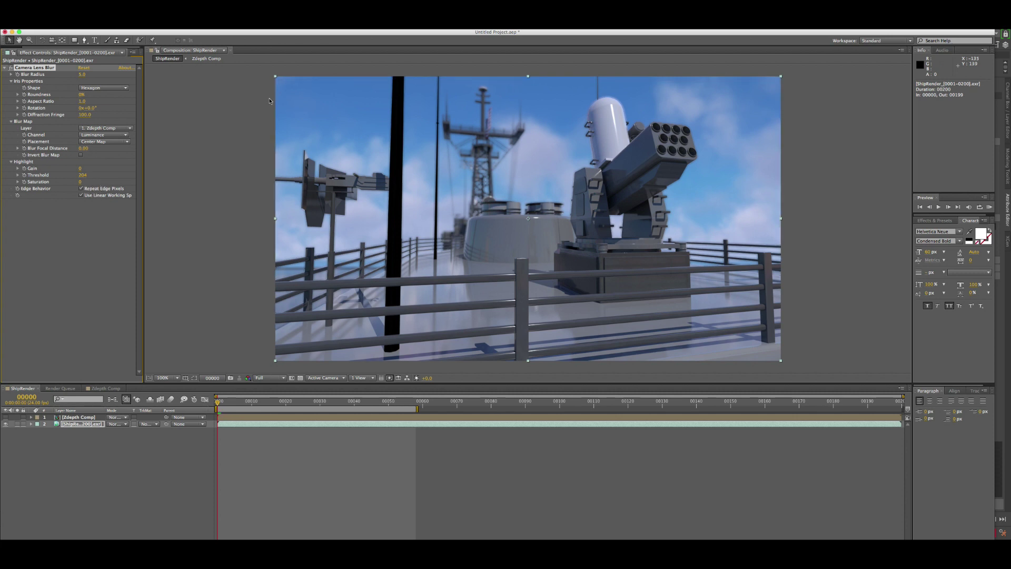
{"action": "left_click", "coordinate": [96, 284]}
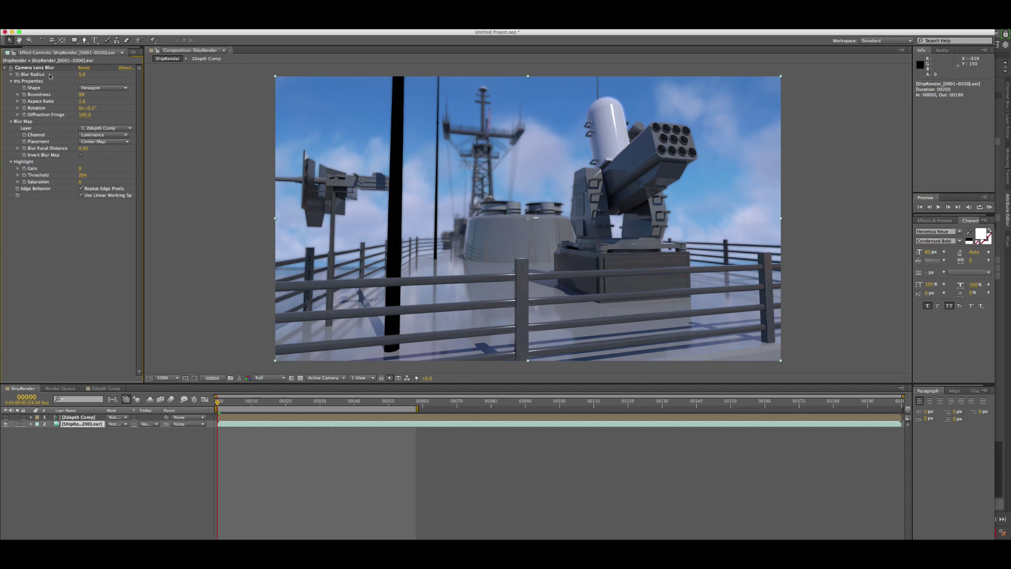
Step: Try Camera Lens Blur radii of 10 and 50, and restore the Blur Radius to 5
{"action": "left_click", "coordinate": [82, 75]}
{"action": "type", "text": "10"}
{"action": "key", "text": "Return"}
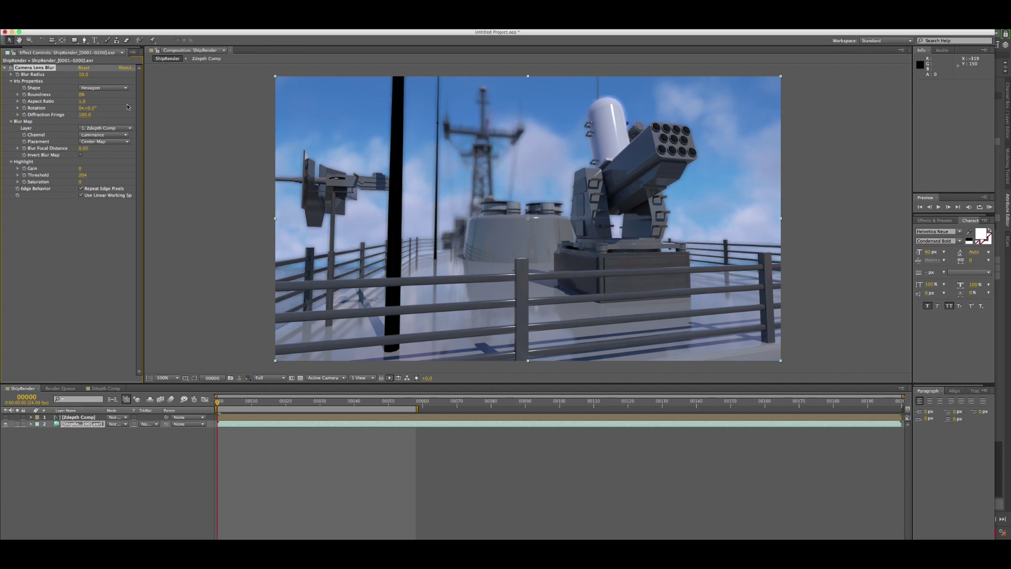
{"action": "mouse_move", "coordinate": [83, 74]}
{"action": "left_mouse_down"}
{"action": "mouse_move", "coordinate": [116, 76]}
{"action": "mouse_move", "coordinate": [103, 77]}
{"action": "left_mouse_up"}
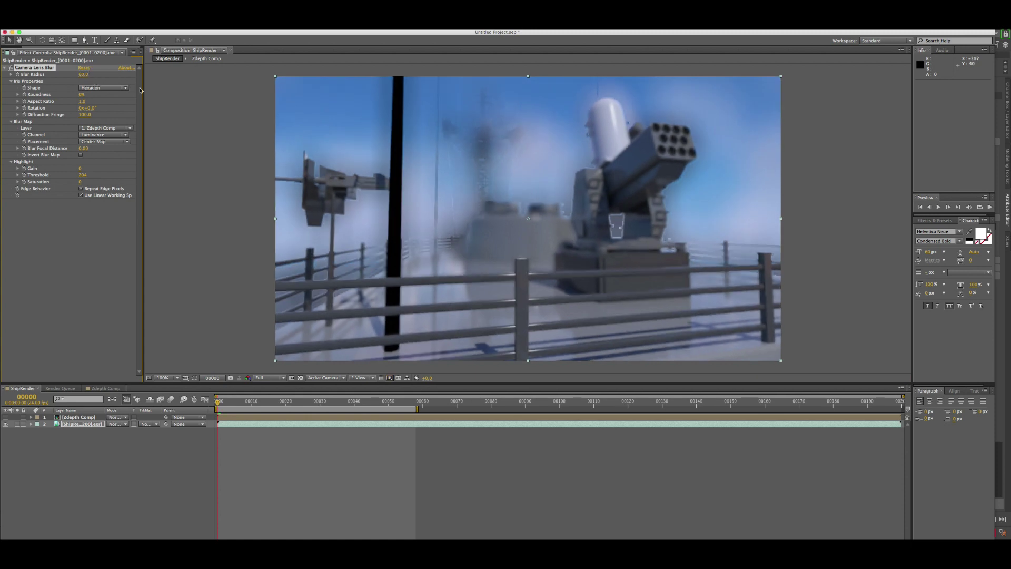
{"action": "left_click", "coordinate": [84, 75]}
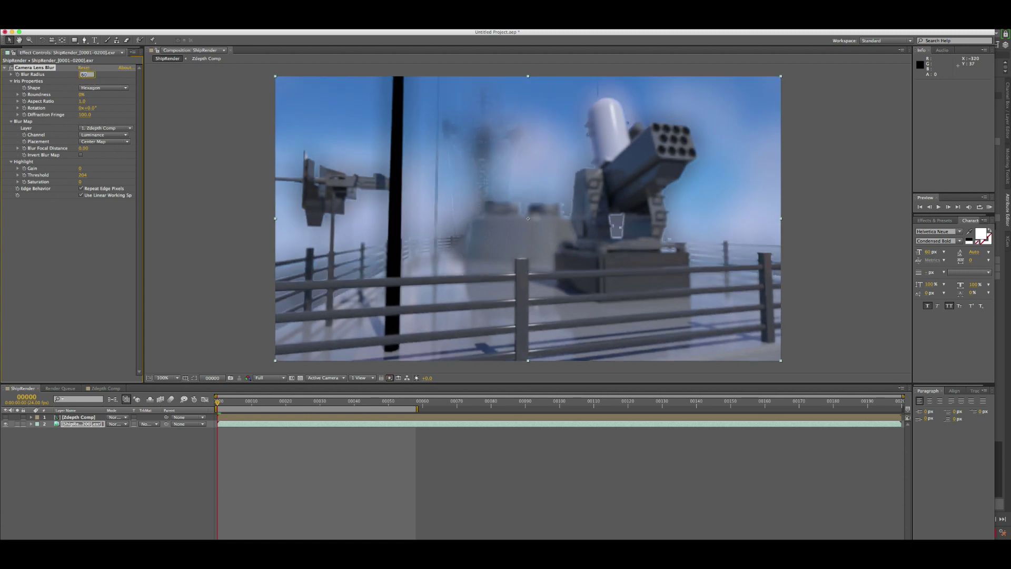
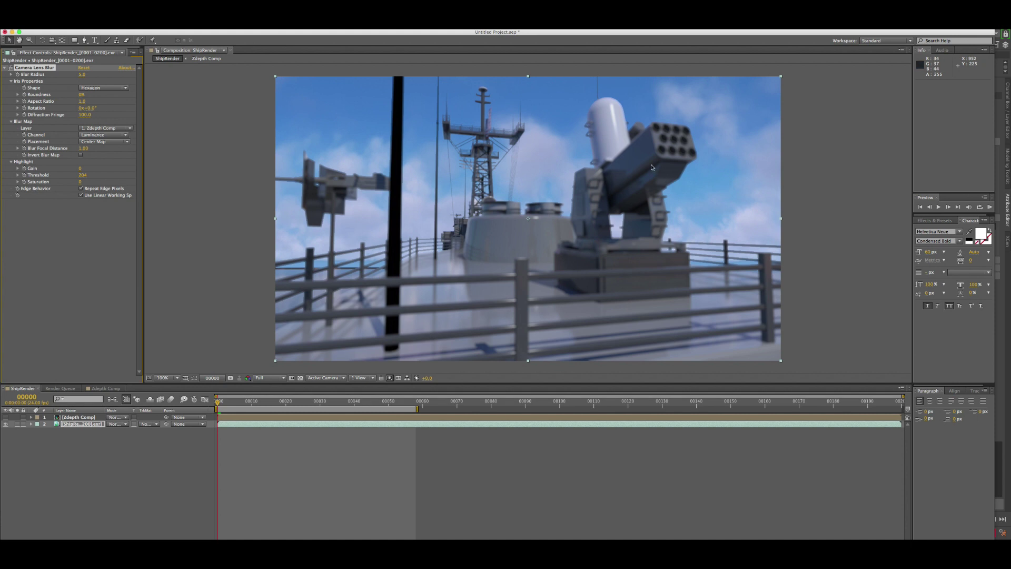
Step: Return the Blur Focal Distance to 0 and compare the image with Invert Blur Map on and off
{"action": "left_click_drag", "start_coordinate": [84, 152], "coordinate": [16, 147]}
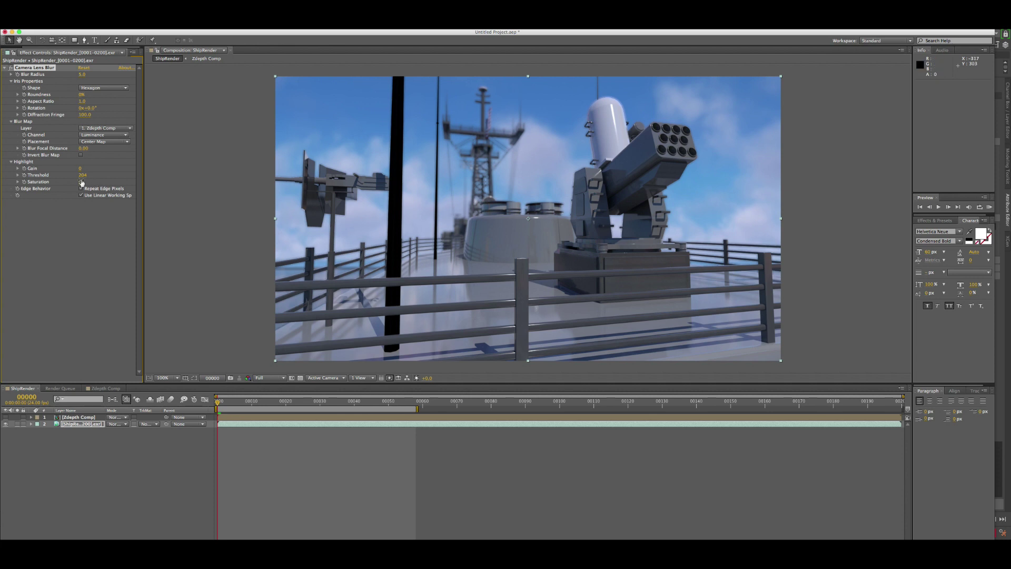
{"action": "left_click", "coordinate": [81, 156]}
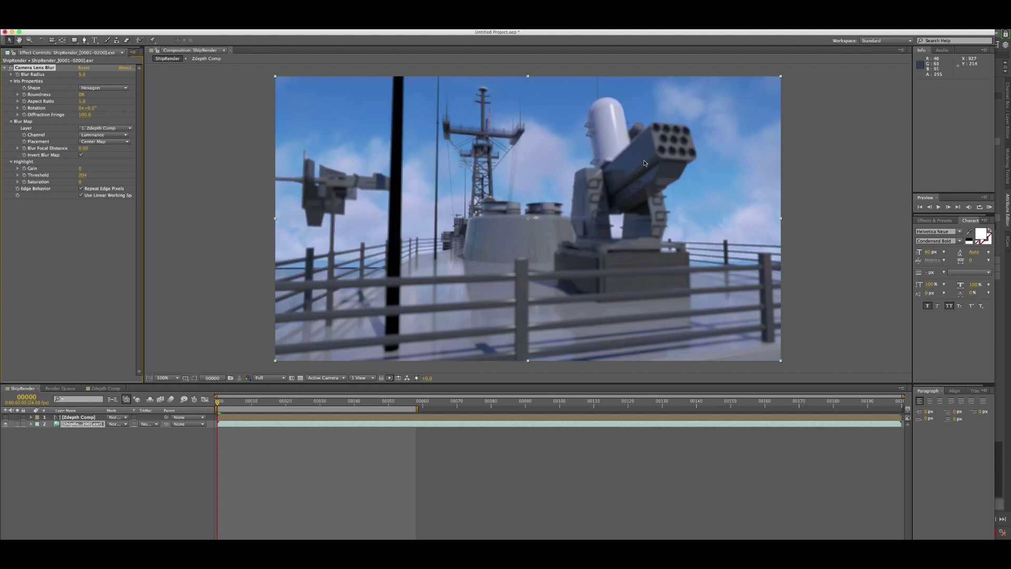
{"action": "left_click", "coordinate": [82, 155]}
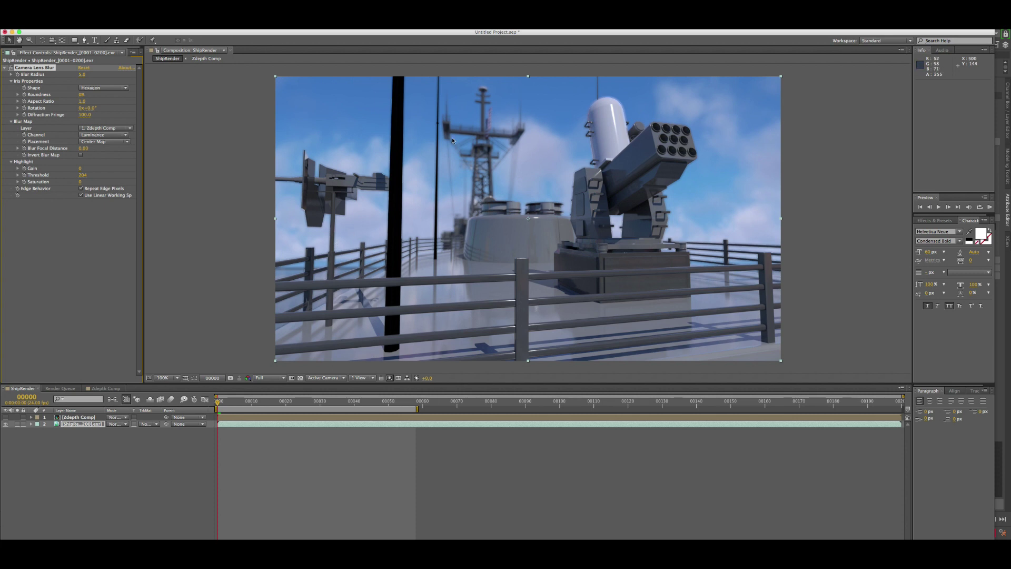
Step: Set the EXtractoR white point to 10 inside Zdepth Comp and return to the ShipRender composition with nothing selected
{"action": "double_click", "coordinate": [79, 417]}
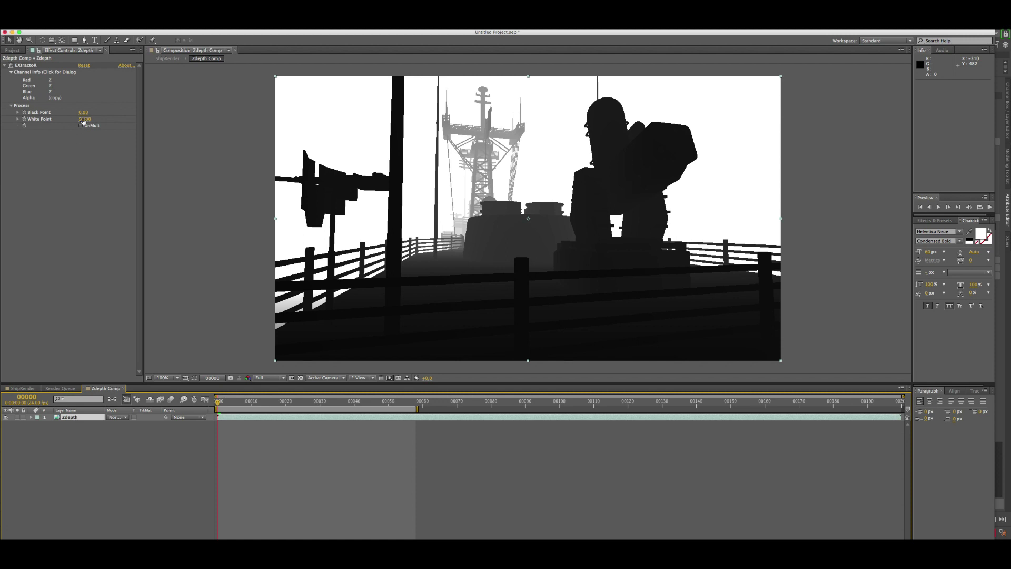
{"action": "left_click_drag", "start_coordinate": [83, 112], "coordinate": [85, 120]}
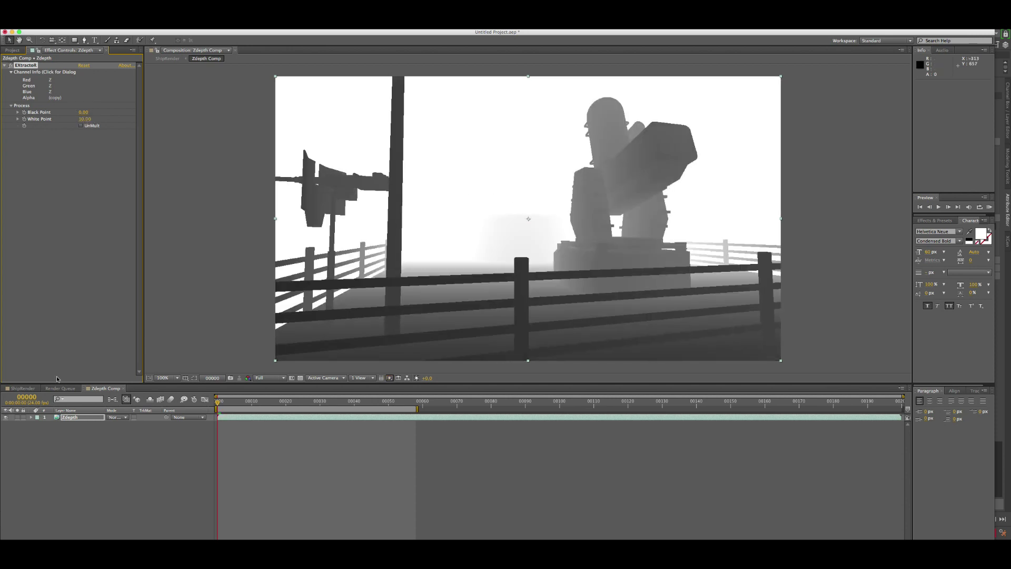
{"action": "left_click", "coordinate": [22, 388]}
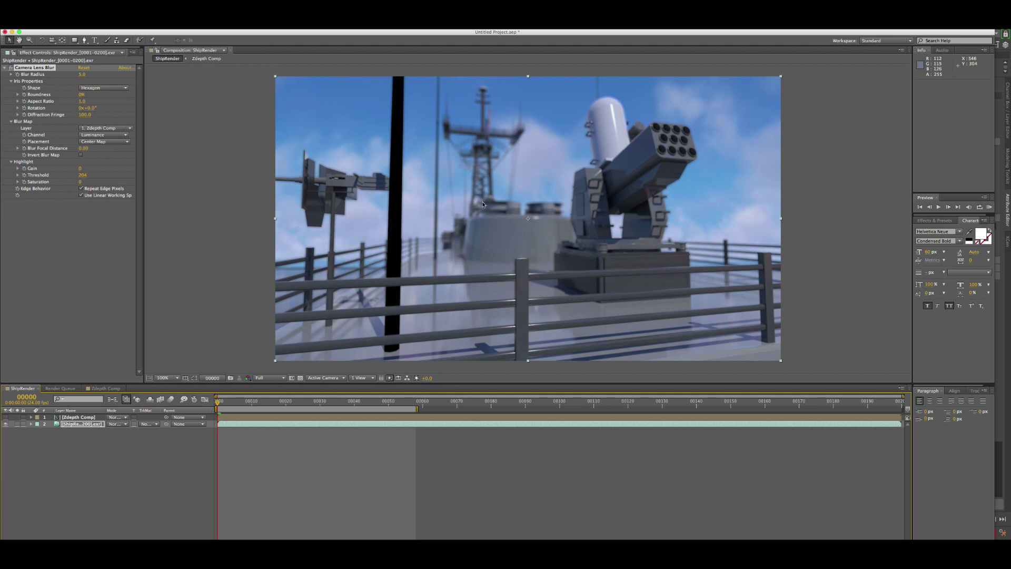
{"action": "key", "text": "F2"}
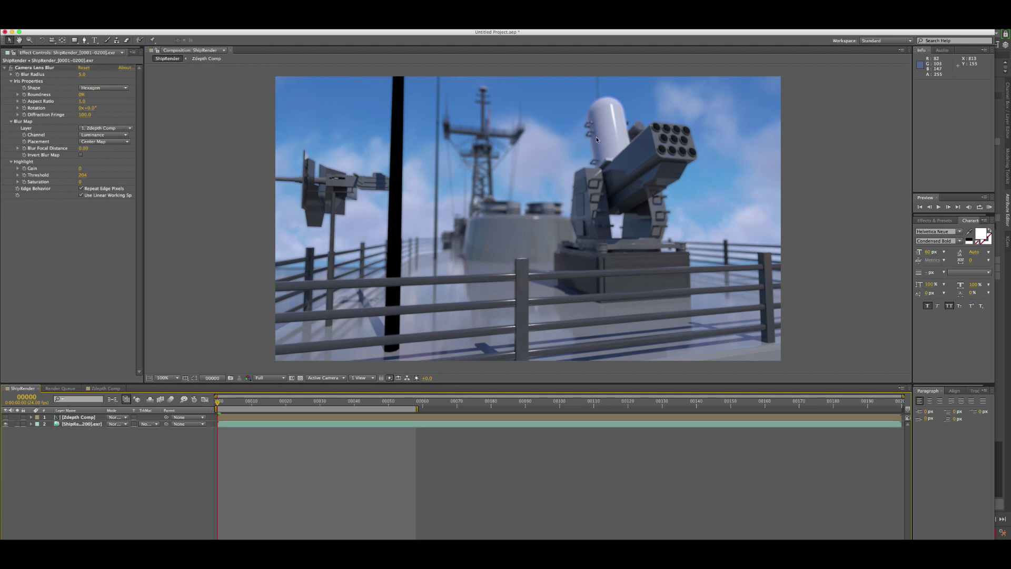
Step: Try a greater Blur Focal Distance on the Camera Lens Blur and reset it to 0
{"action": "mouse_move", "coordinate": [84, 153]}
{"action": "left_mouse_down"}
{"action": "mouse_move", "coordinate": [122, 153]}
{"action": "mouse_move", "coordinate": [87, 153]}
{"action": "mouse_move", "coordinate": [99, 154]}
{"action": "left_mouse_up"}
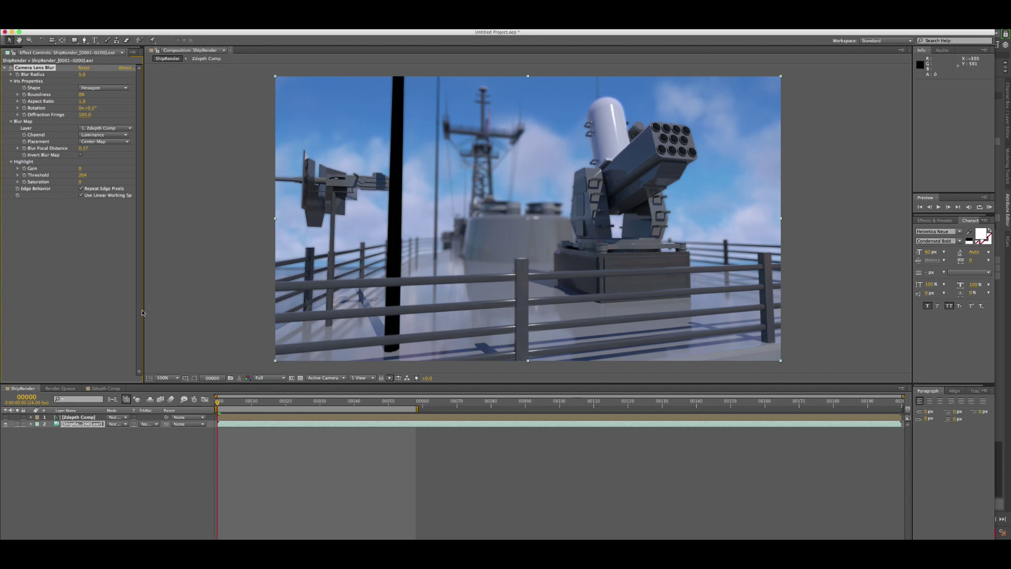
{"action": "left_click", "coordinate": [87, 150]}
{"action": "type", "text": "00"}
{"action": "key", "text": "Return"}
Step: Toggle Invert Blur Map repeatedly to compare foreground and background focus, leaving it off
{"action": "left_click", "coordinate": [81, 156]}
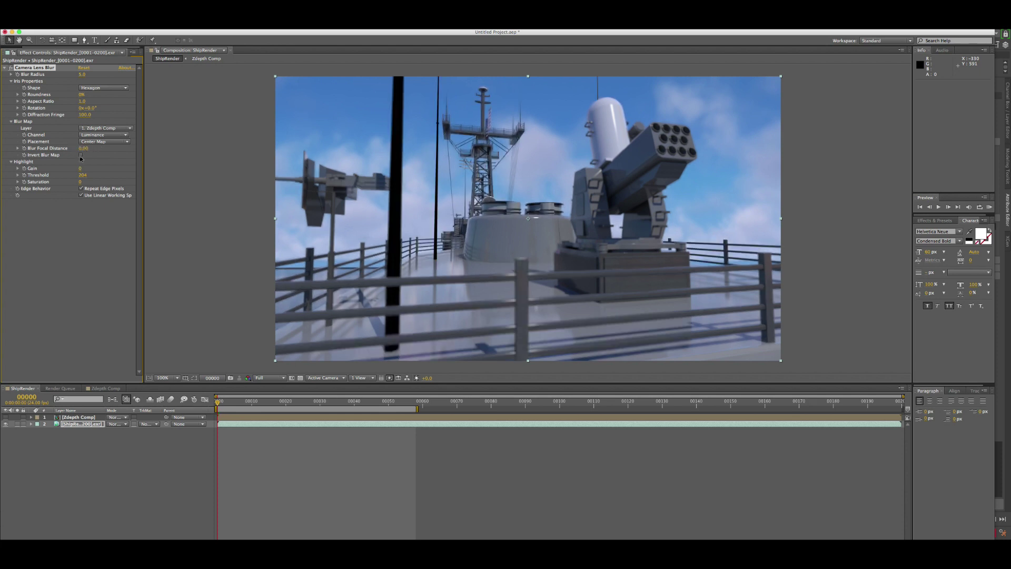
{"action": "left_click", "coordinate": [81, 156]}
{"action": "left_click", "coordinate": [82, 155]}
{"action": "left_click", "coordinate": [81, 155]}
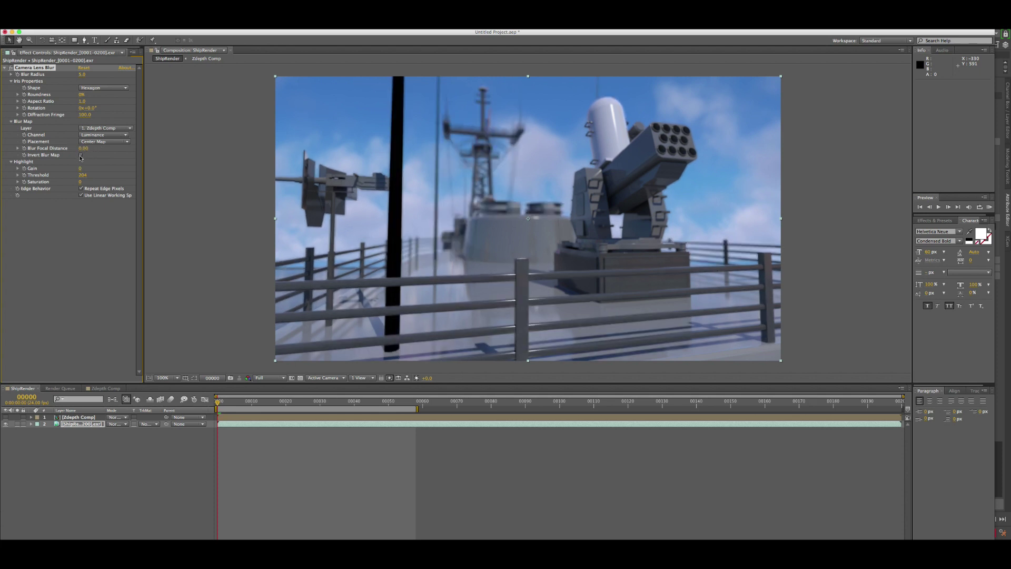
{"action": "left_click", "coordinate": [81, 155]}
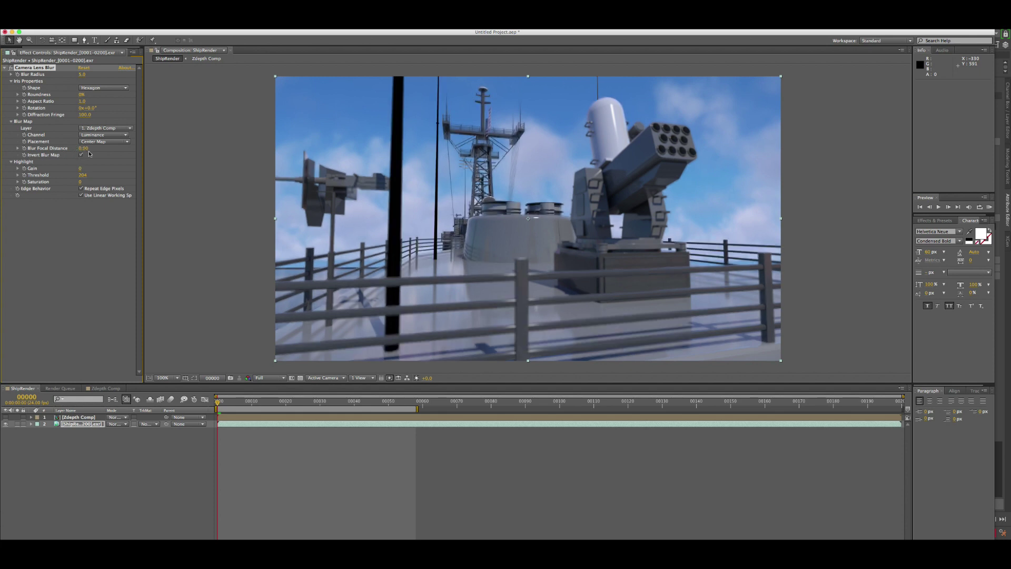
{"action": "left_click", "coordinate": [81, 156]}
{"action": "left_click", "coordinate": [81, 156]}
{"action": "left_click", "coordinate": [81, 155]}
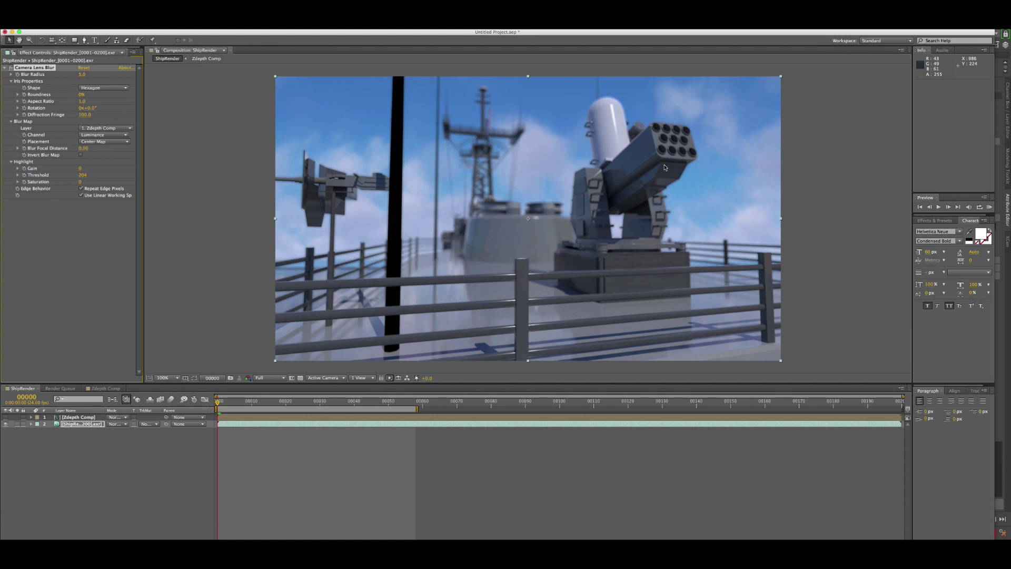